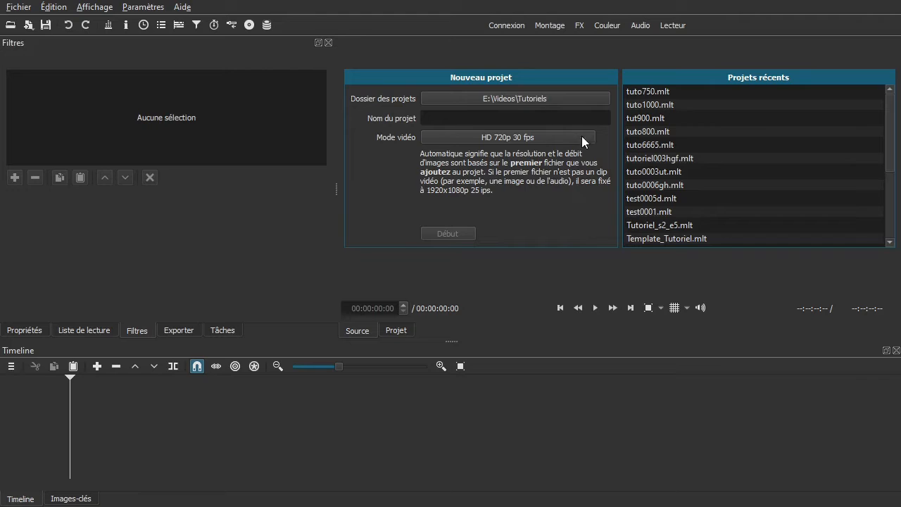
- Create a new project named tuto981 in the E:\Videos\Tutoriels folder
left_click(514, 118)
type("tuto")
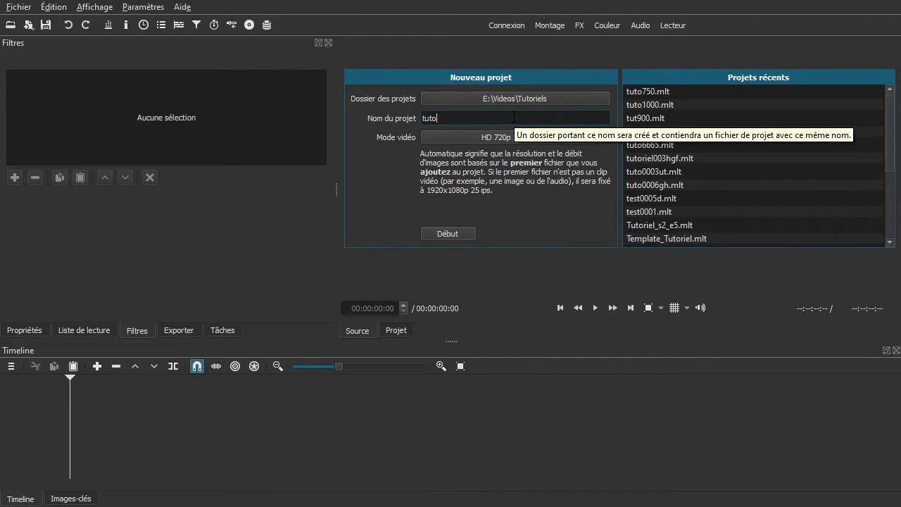
type("981")
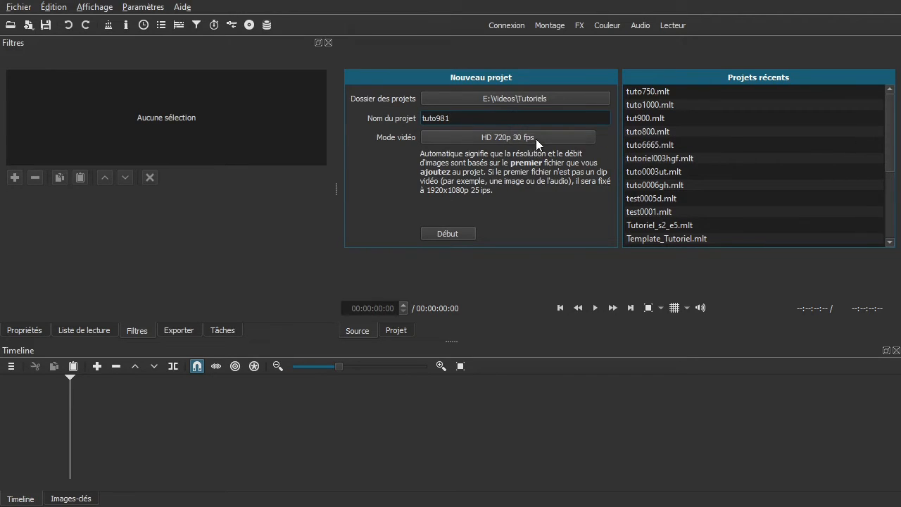
left_click(449, 233)
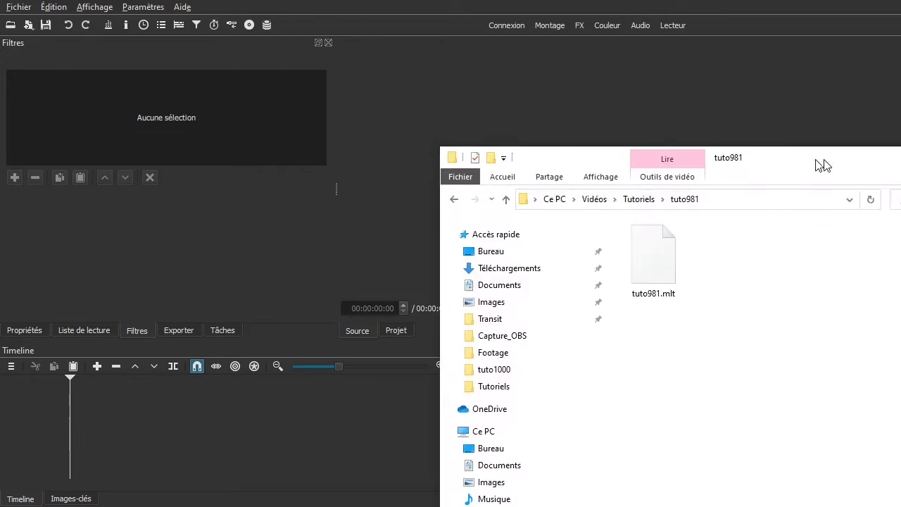
- Copy the clips 343660890 and Beautiful Lotus Field in Bloom from the Footage folder into the tuto981 project folder
left_click_drag(821, 165, 647, 105)
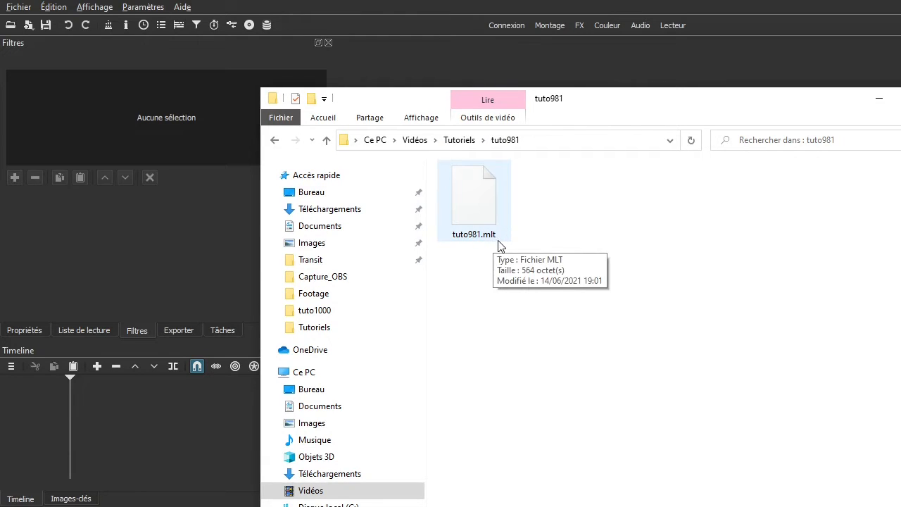
left_click(331, 300)
left_click(887, 397)
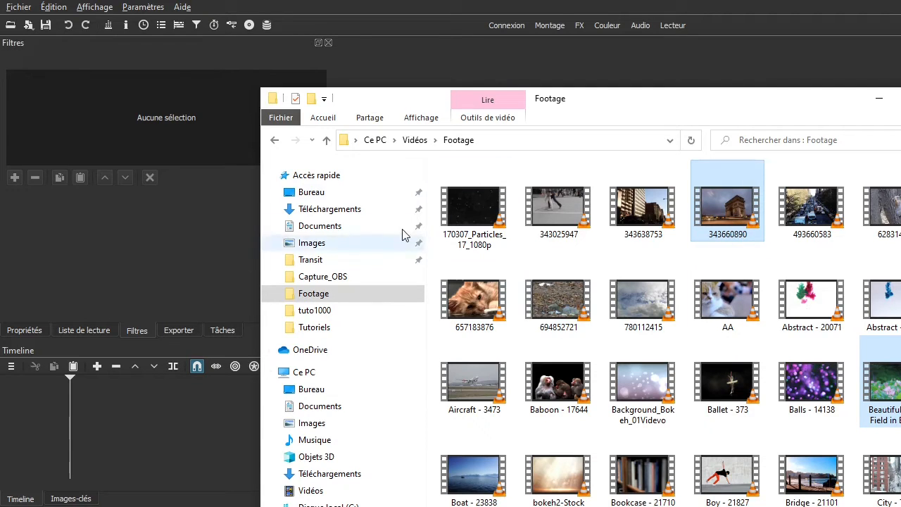
left_click(275, 140)
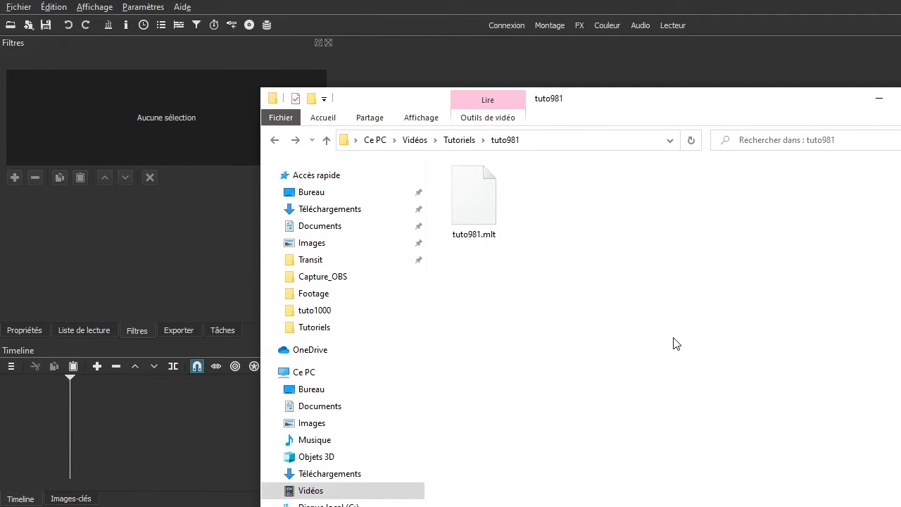
key("ctrl+v")
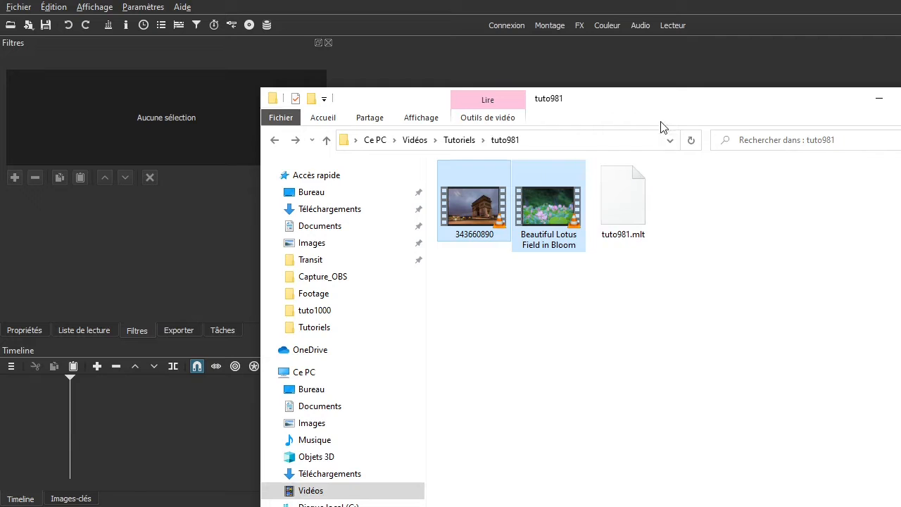
- Add both video clips from the tuto981 folder to the project's playlist
left_click_drag(679, 107, 811, 109)
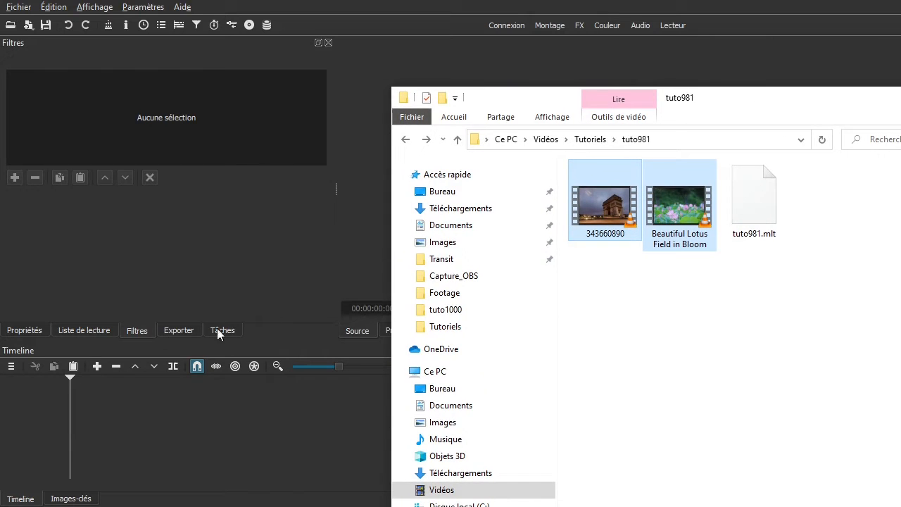
left_click(76, 330)
key("alt+Tab")
left_click_drag(599, 301, 231, 196)
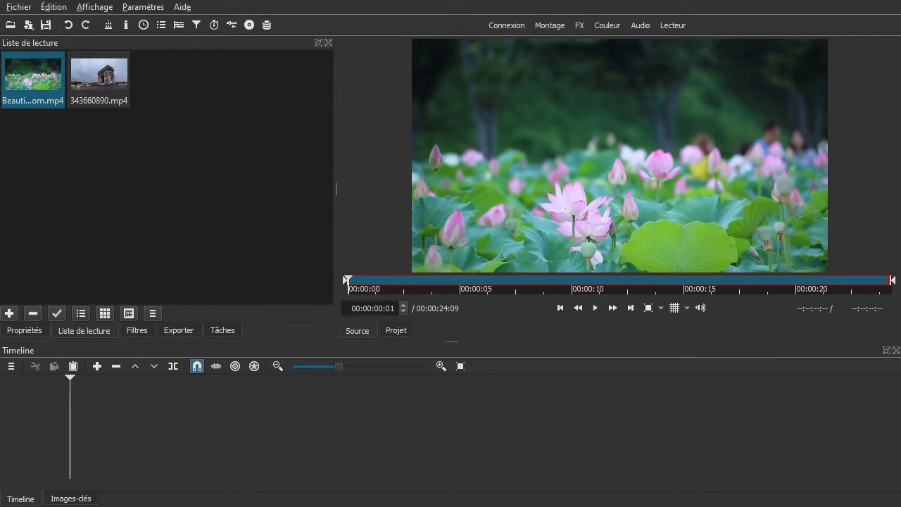
key("alt+Tab")
key("alt+Tab")
- Place the lotus clip at the start of the timeline and add a second video track above it
left_click_drag(16, 79, 88, 422)
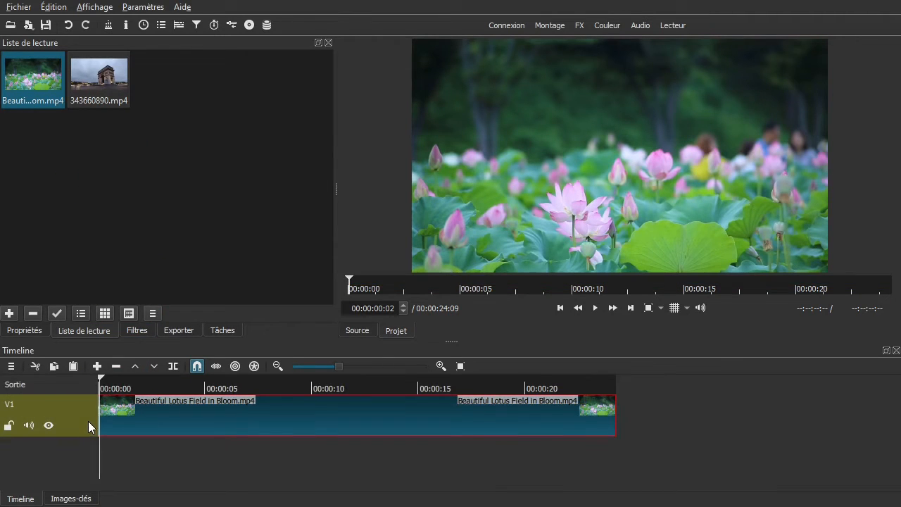
left_click(10, 366)
mouse_move(26, 381)
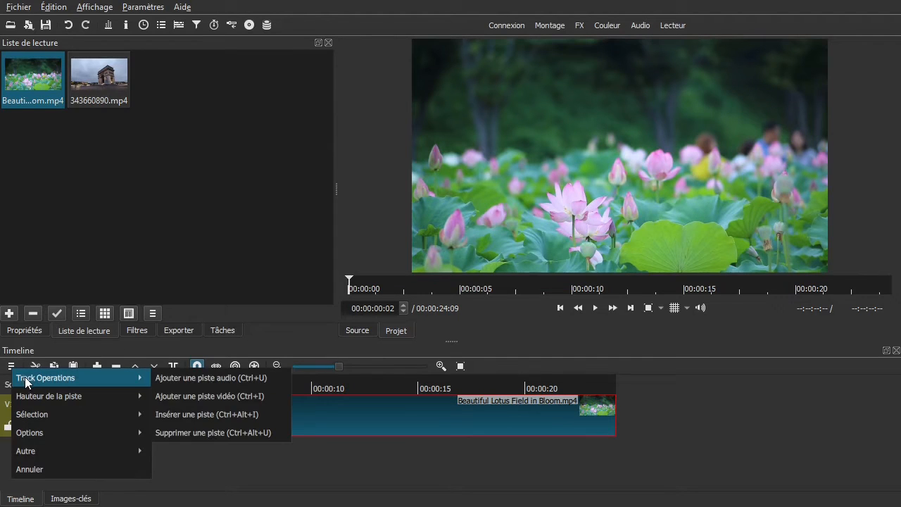
left_click(217, 395)
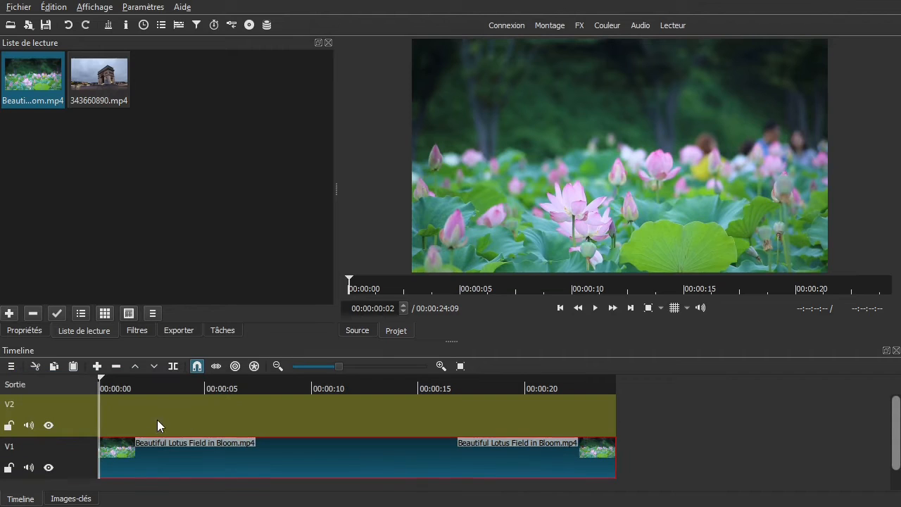
- Place 343660890.mp4 on track V2 starting at about 4.5 seconds and play across the start of the clip
left_click_drag(99, 77, 215, 403)
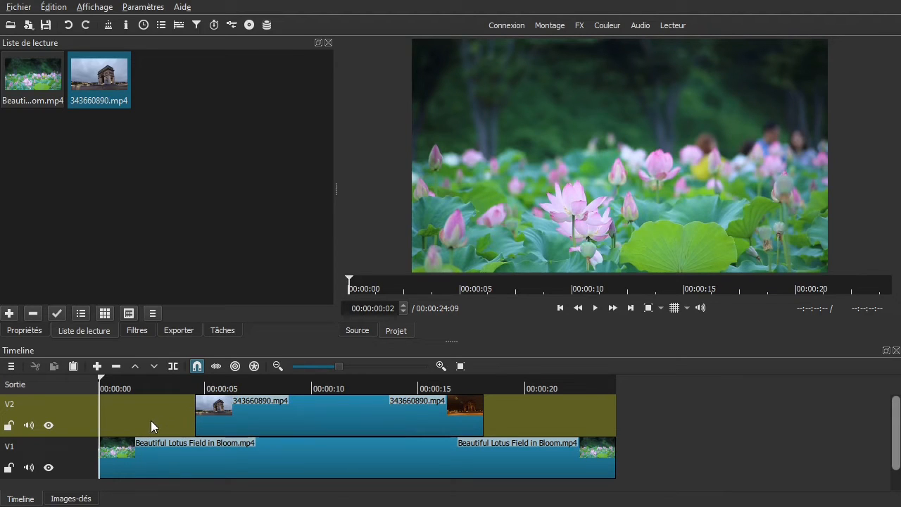
left_click_drag(117, 420, 255, 406)
left_click(173, 419)
key("space")
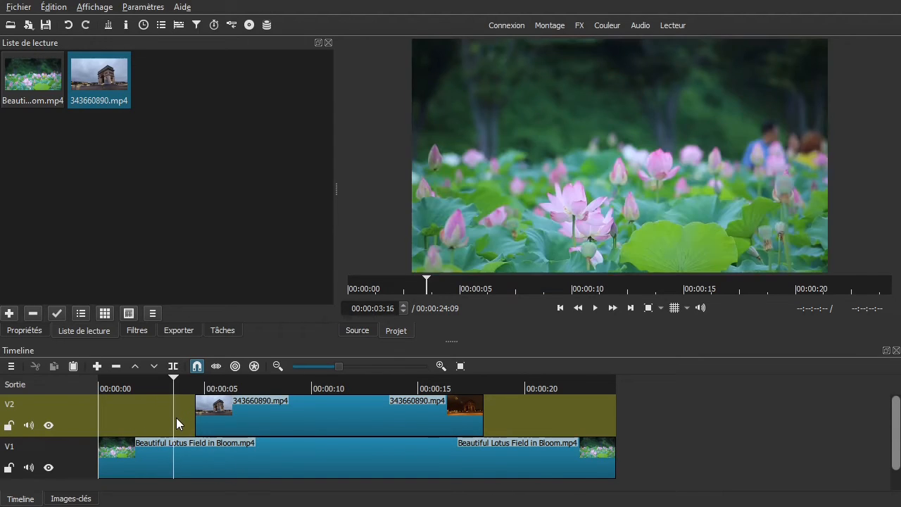
key("space")
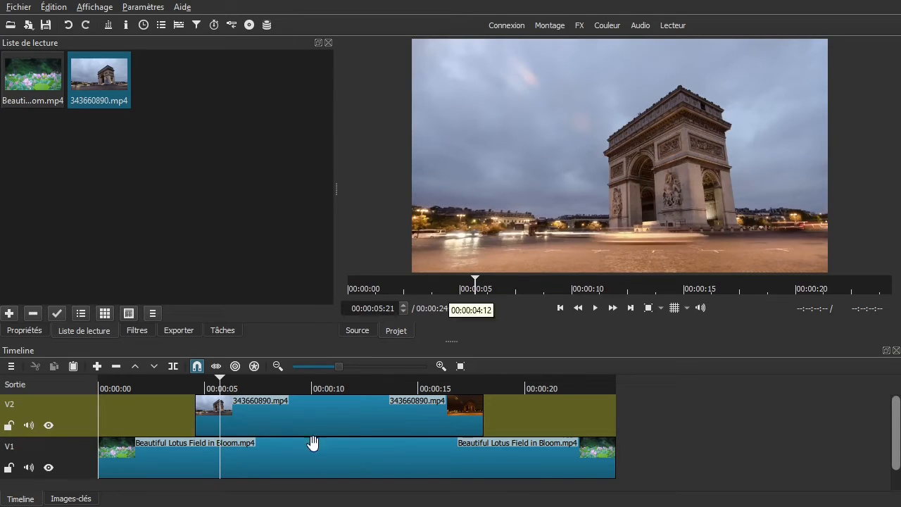
- Add the video filter Recadrer: Angles to the 343660890.mp4 clip on track V2
left_click(236, 423)
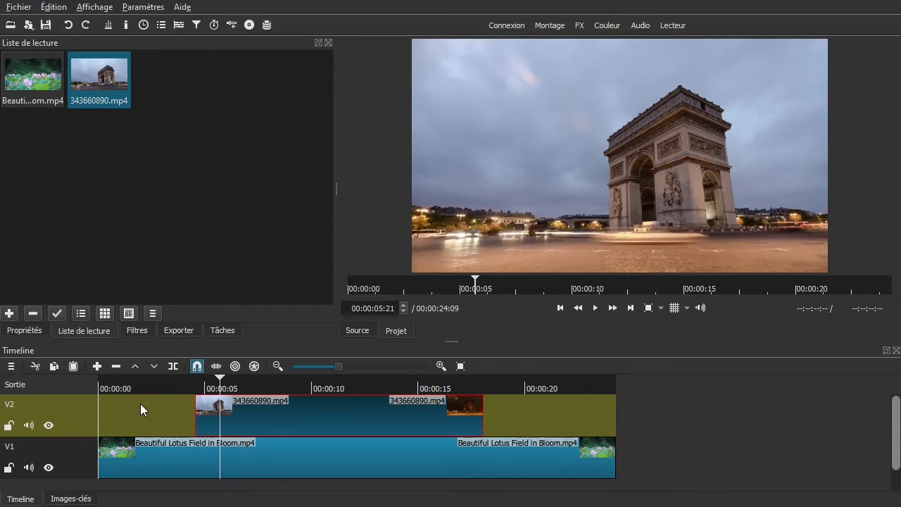
left_click_drag(158, 413, 216, 413)
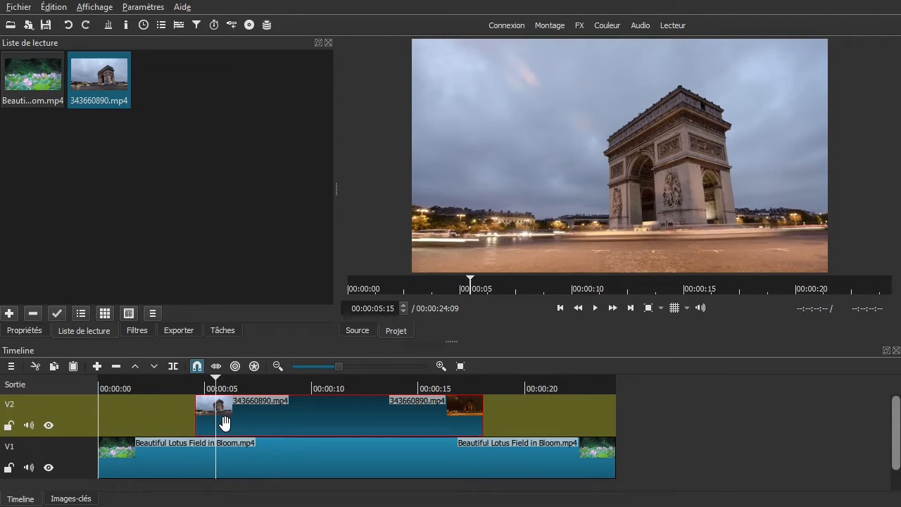
left_click_drag(156, 423, 248, 419)
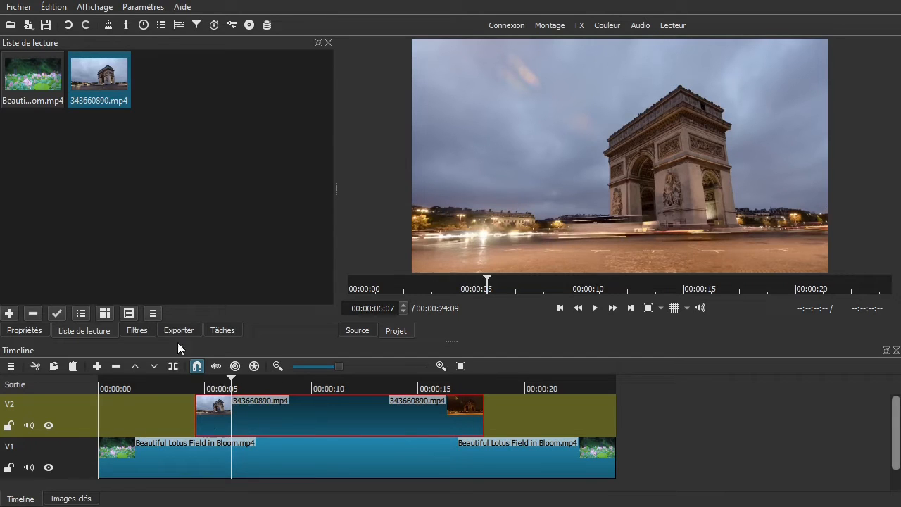
left_click(150, 331)
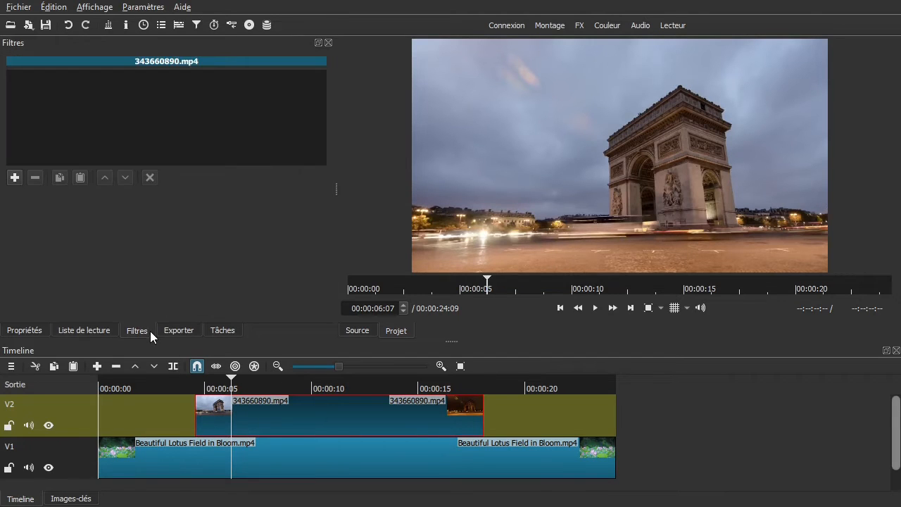
left_click(15, 178)
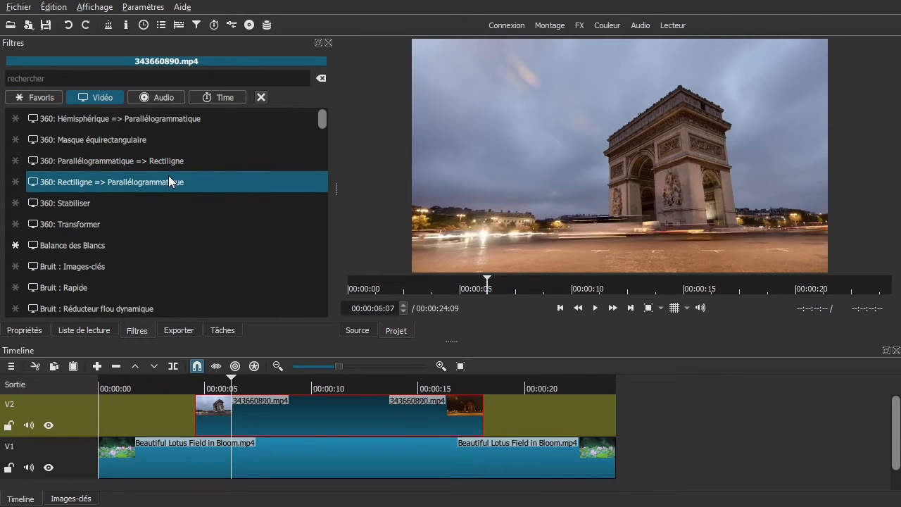
scroll(169, 176, "down", 5)
scroll(178, 194, "down", 5)
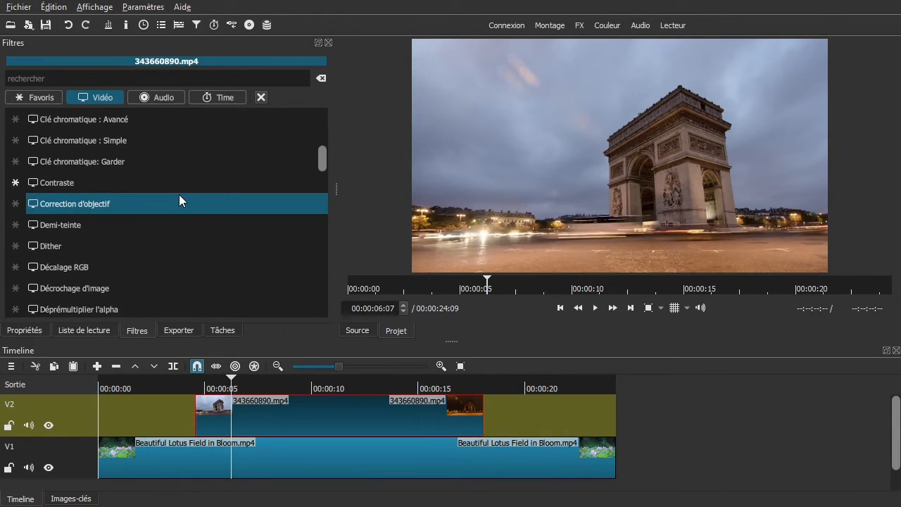
scroll(180, 193, "down", 6)
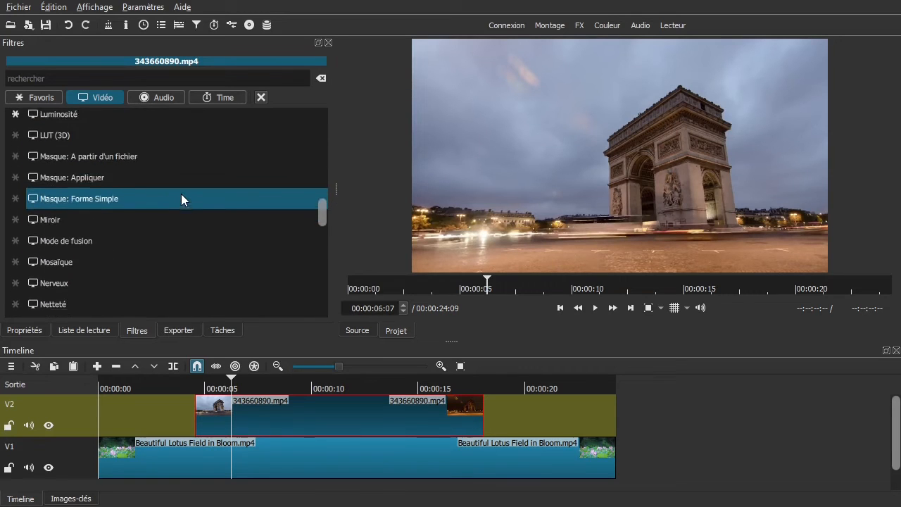
scroll(181, 194, "down", 3)
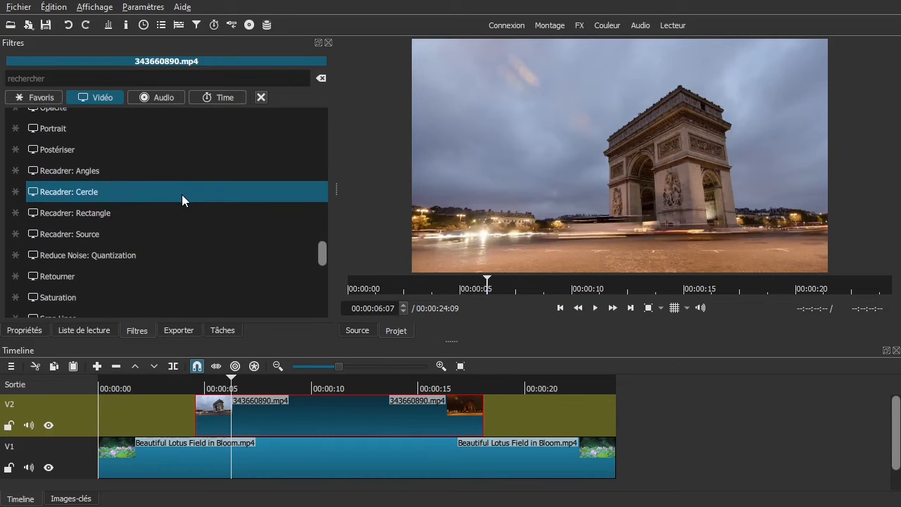
left_click(84, 169)
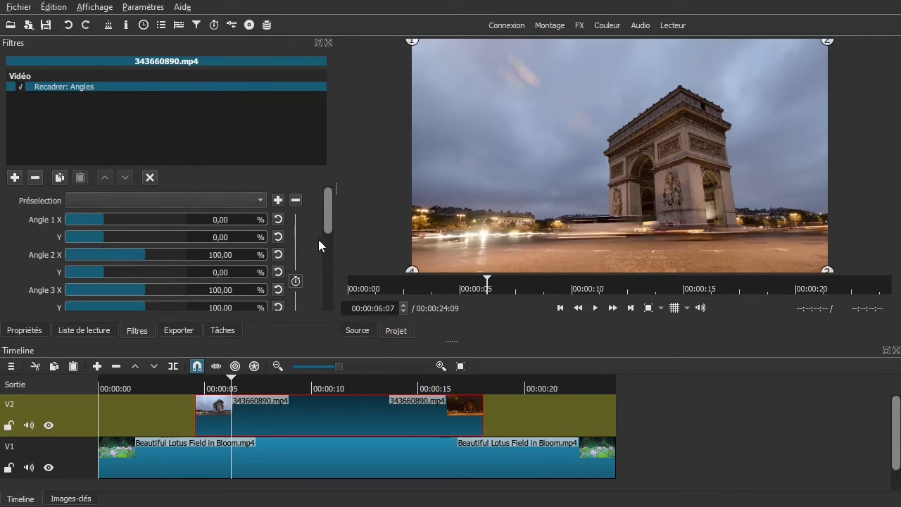
- Move the playhead to about 00:00:05:24 and set the preview zoom to 25 %
left_click_drag(329, 215, 324, 178)
left_click(222, 384)
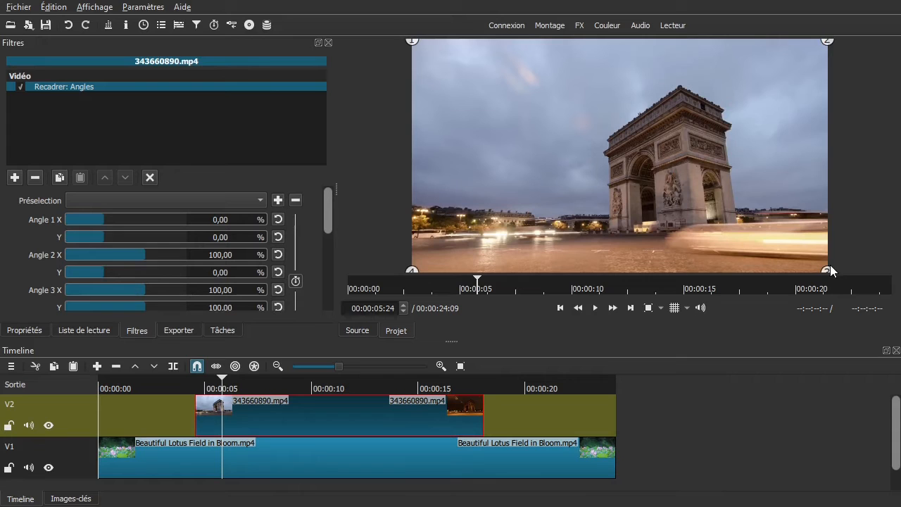
left_click(661, 310)
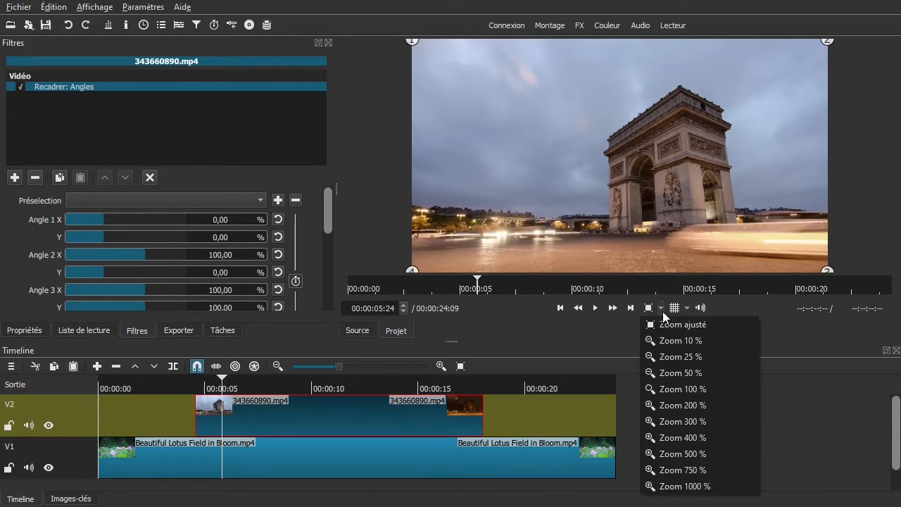
left_click(662, 373)
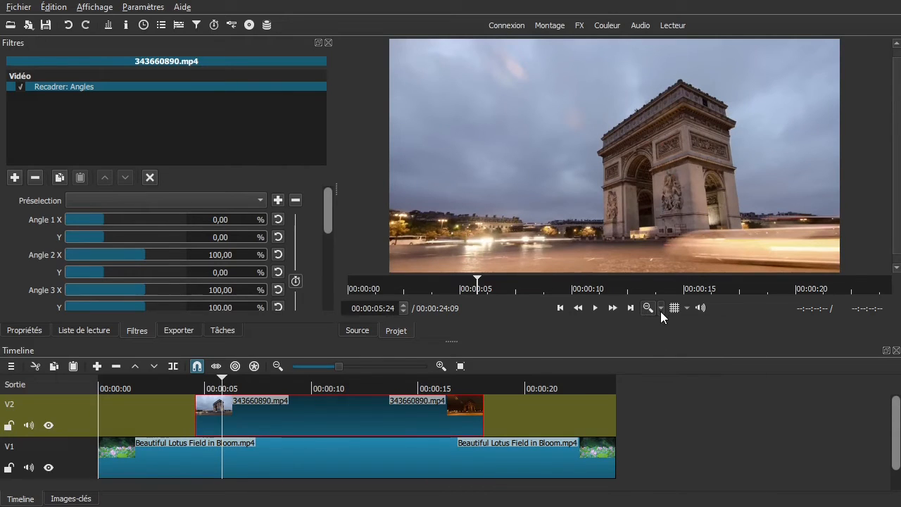
left_click(660, 311)
left_click(671, 359)
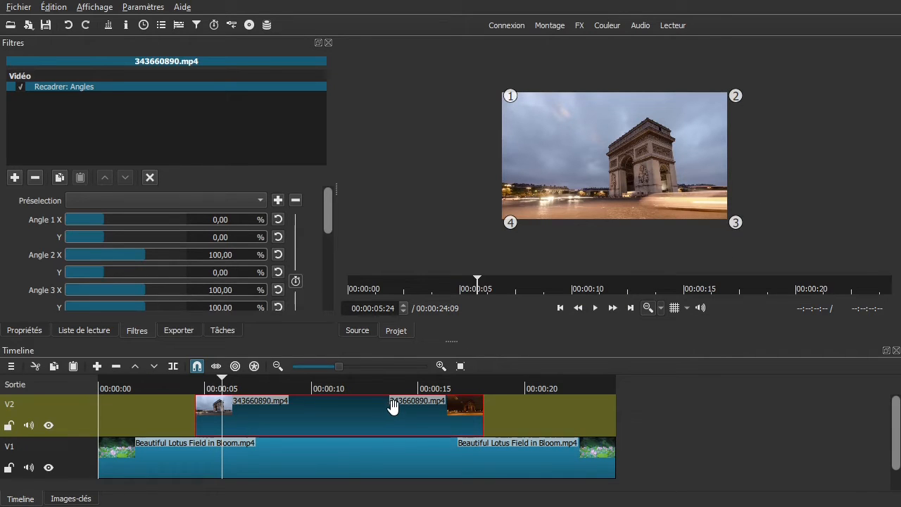
- Move corner 1 to about 30 % X, 50 % Y and corner 2 to about 71 % X, 50 % Y, and play the result
left_click_drag(510, 97, 571, 129)
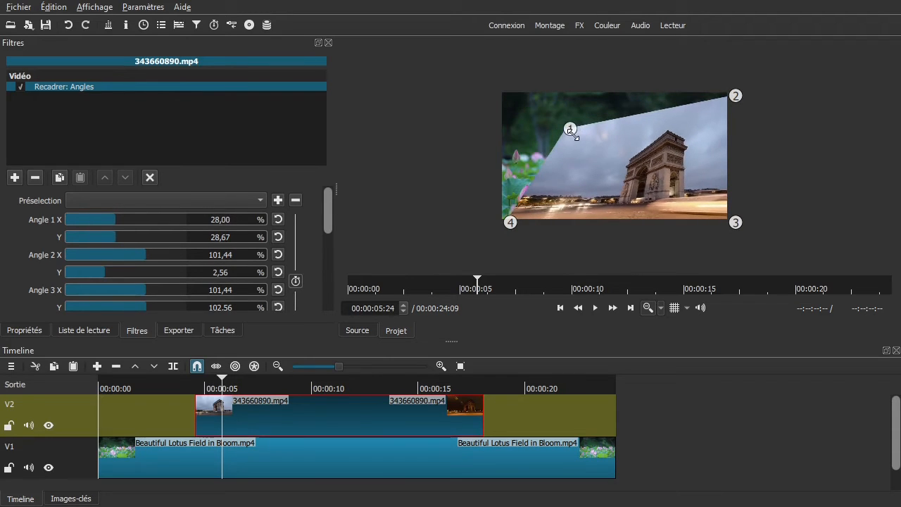
left_click_drag(735, 96, 658, 161)
left_click_drag(570, 134, 576, 162)
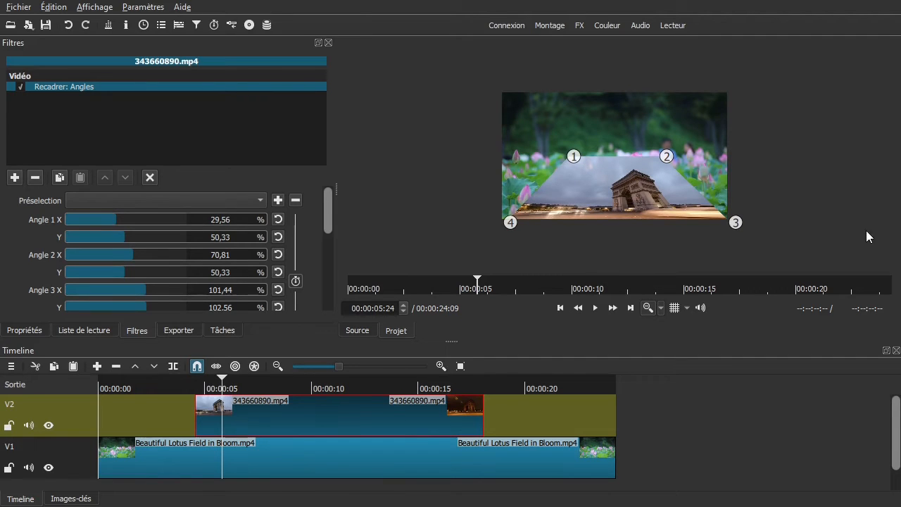
left_click(182, 425)
key("space")
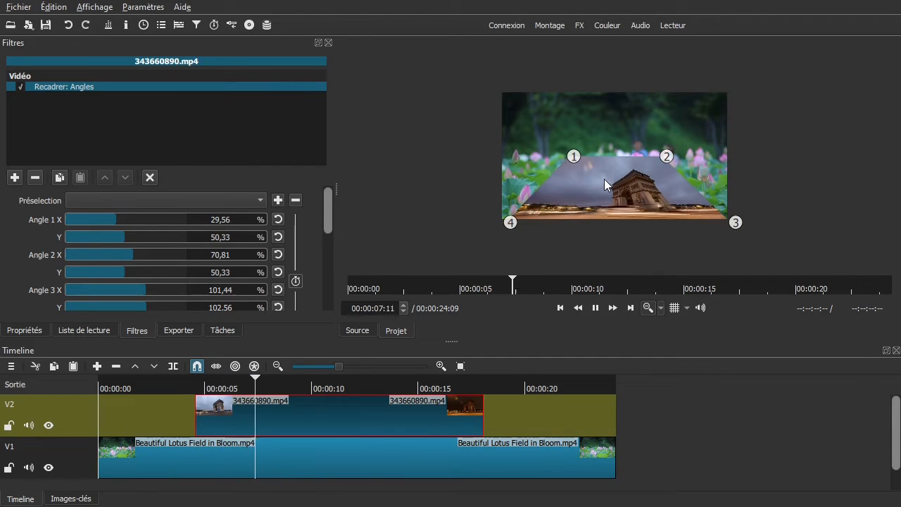
key("space")
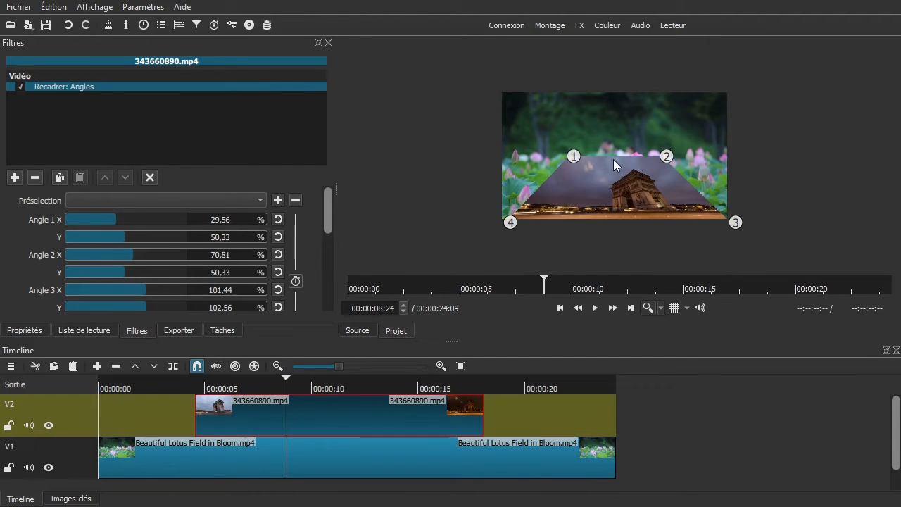
- Display a 4x4 grid over the preview
left_click(675, 310)
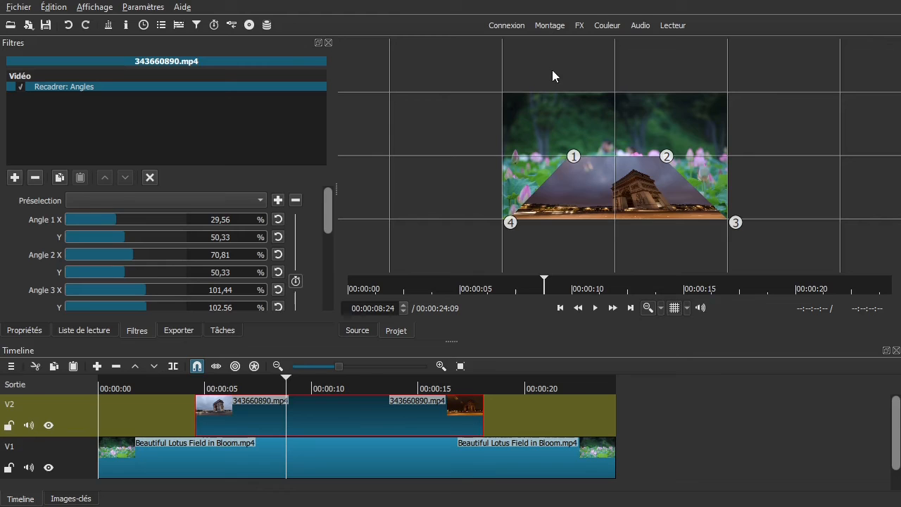
left_click(687, 308)
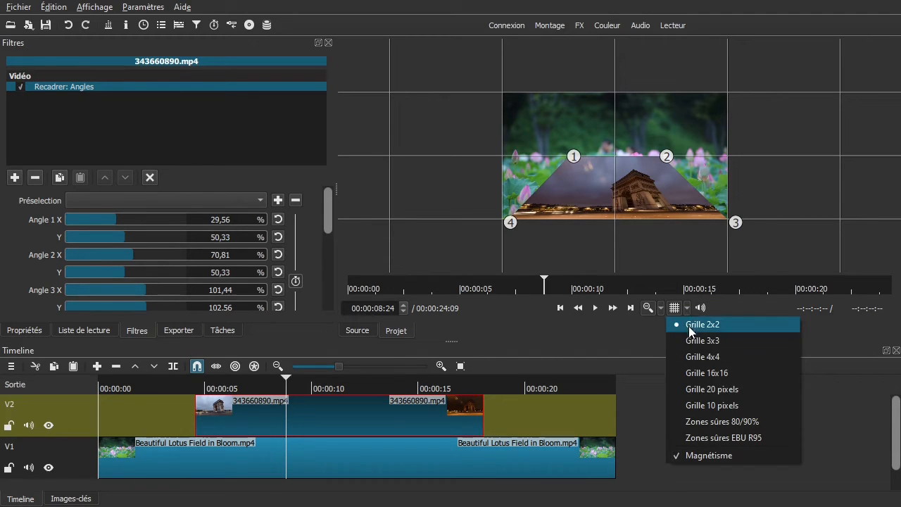
left_click(699, 371)
left_click(685, 308)
left_click(697, 354)
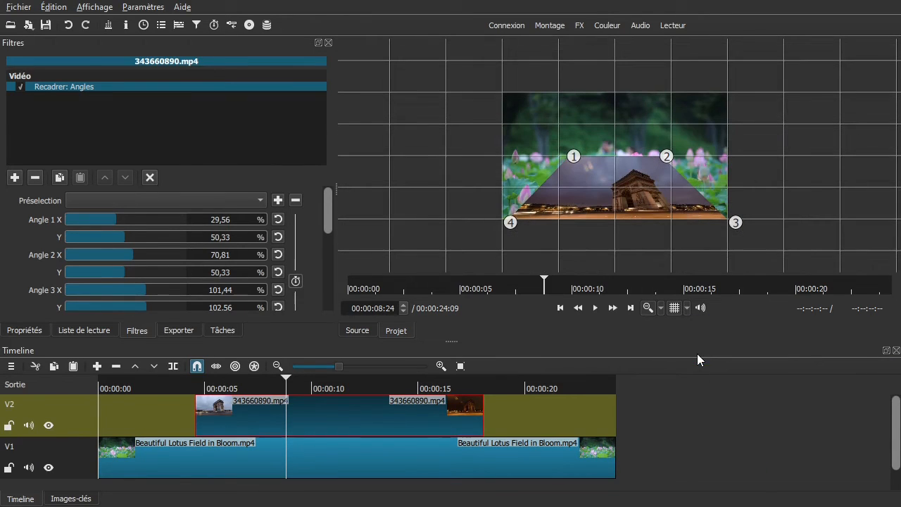
- Align corner 1 to about 23 % X, 50 % Y and corner 2 to about 73 % X, 50 % Y, and hide the preview grid
left_click_drag(574, 157, 555, 160)
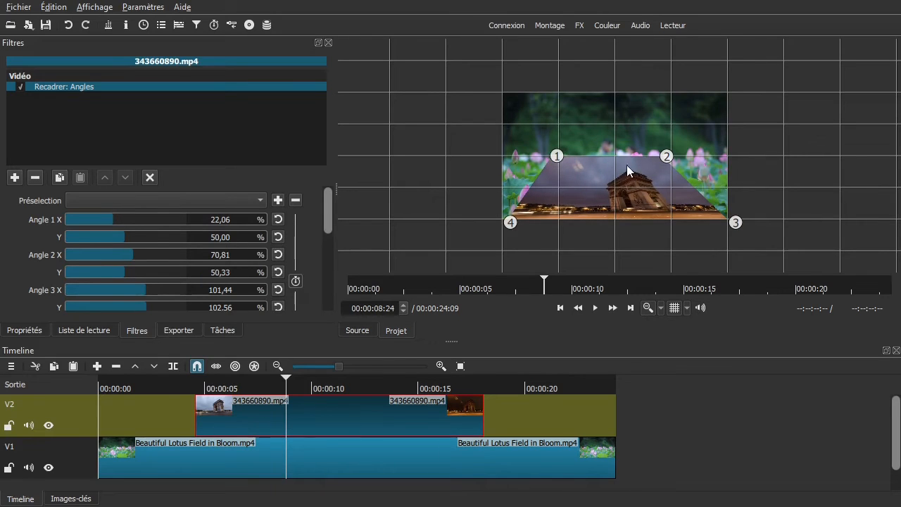
left_click_drag(668, 156, 674, 155)
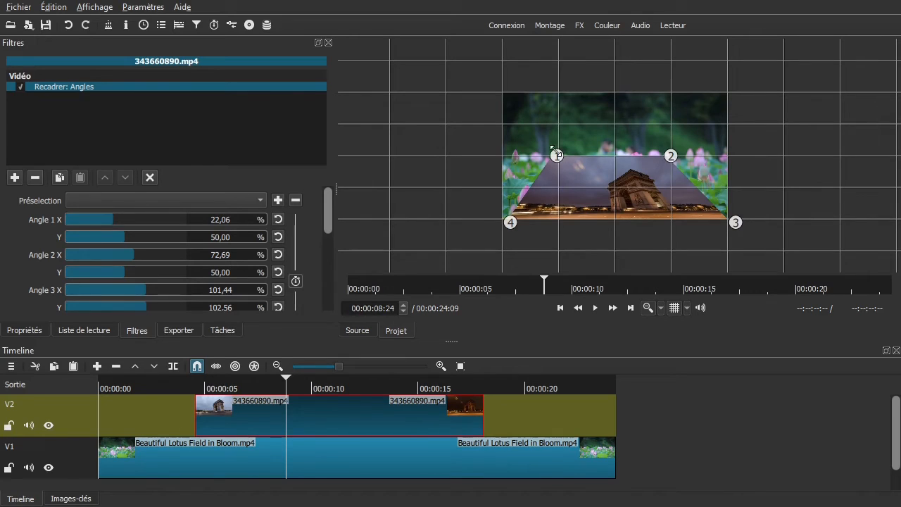
left_click_drag(556, 154, 560, 153)
left_click(674, 310)
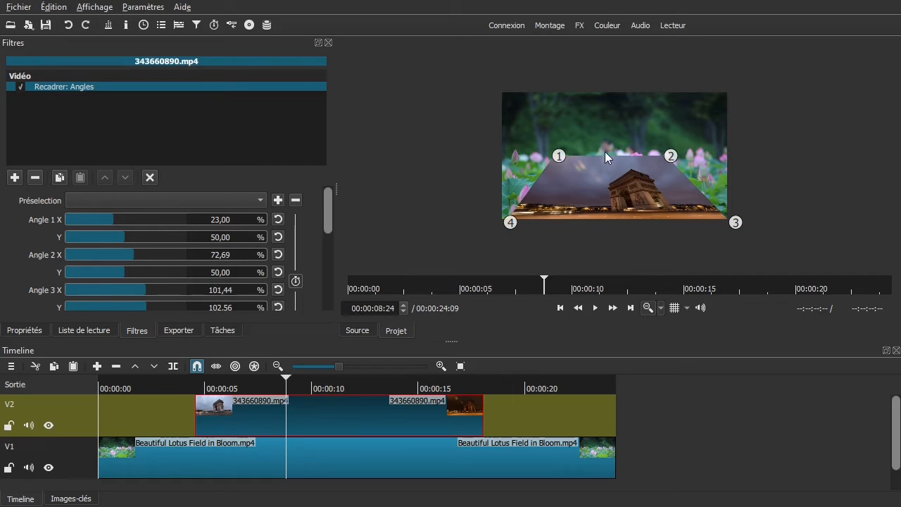
- Pull corner 4 inward, move corner 3 to about 70 % X, 85 % Y, and fit the preview to the player
left_click_drag(542, 213, 587, 203)
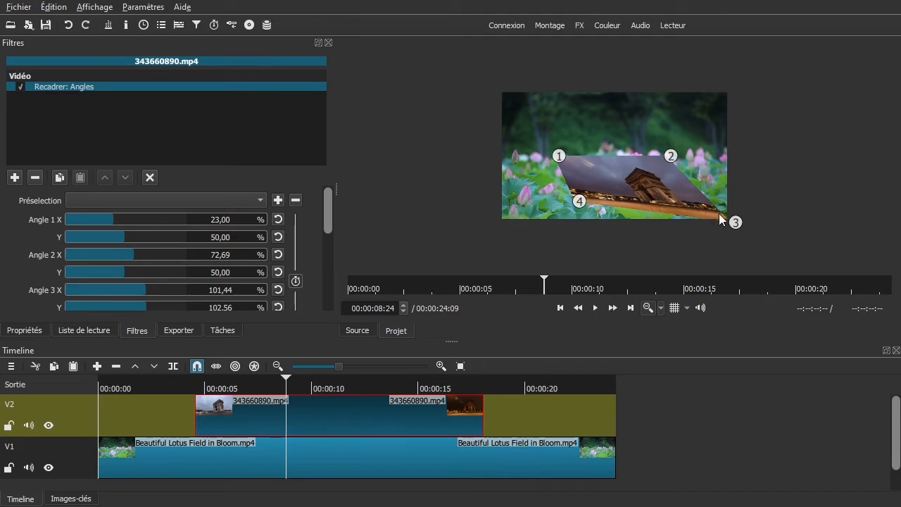
left_click_drag(717, 220, 654, 198)
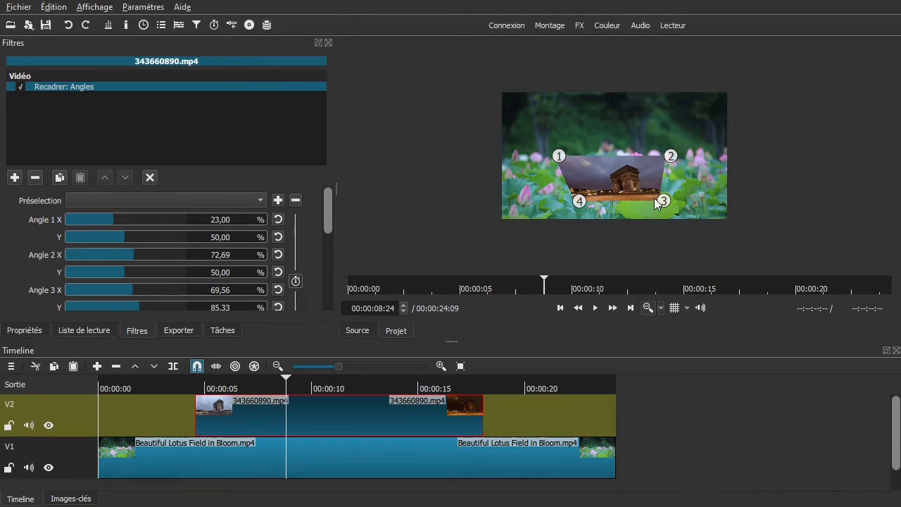
left_click(660, 313)
left_click(669, 324)
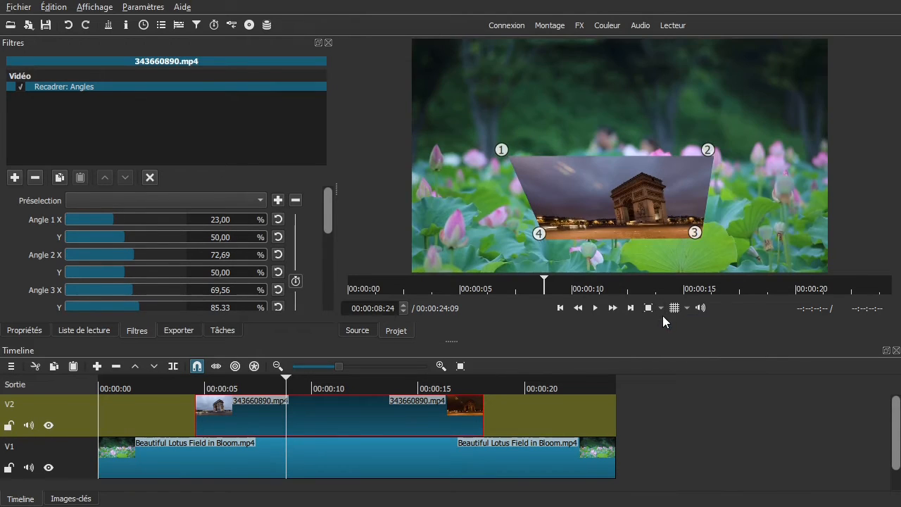
- Shape a perspective panel at the frame's right with corners 1 to 4 at about 67/29, 93/8, 93/89 and 68/71 % X/Y
left_click_drag(706, 150, 790, 59)
left_click_drag(695, 229, 785, 224)
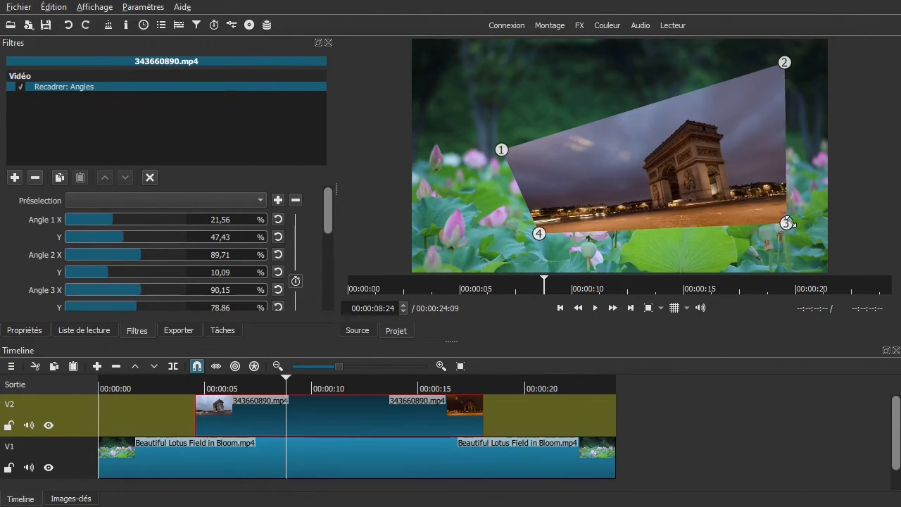
left_click_drag(498, 152, 700, 112)
left_click_drag(540, 234, 705, 204)
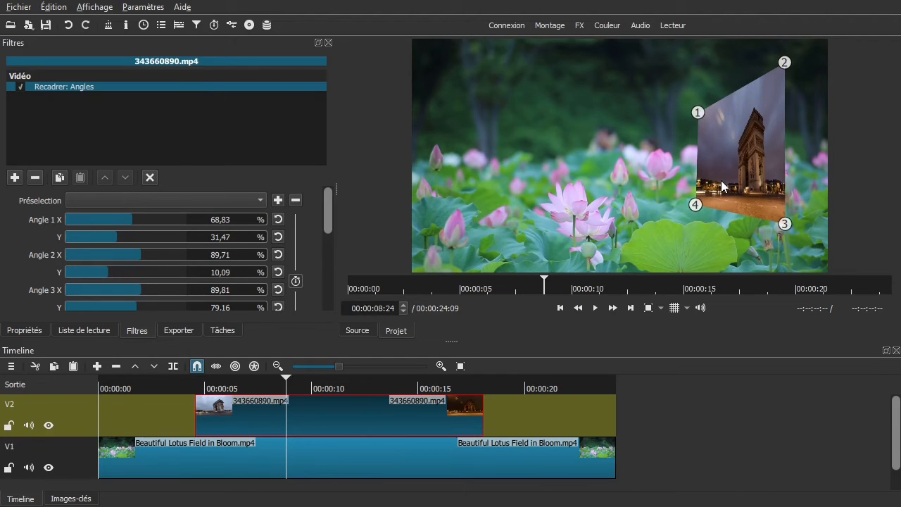
left_click_drag(786, 226, 798, 247)
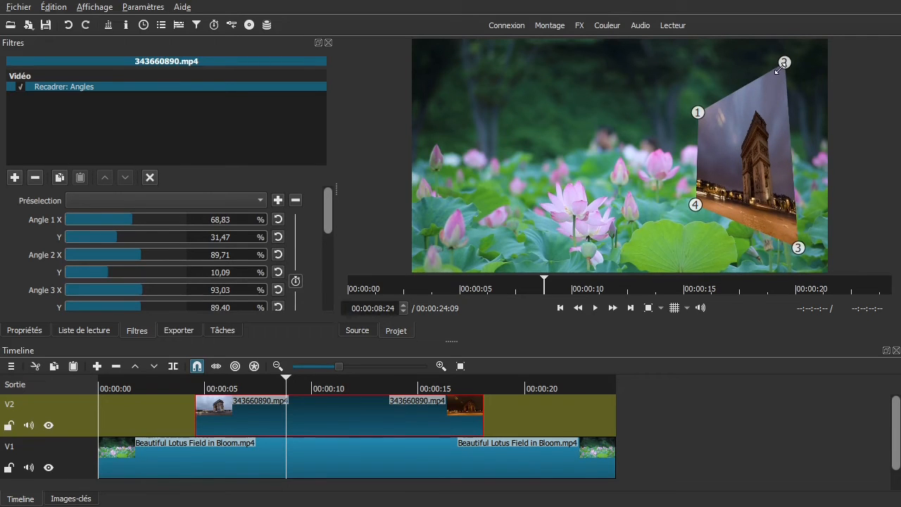
left_click_drag(779, 68, 806, 58)
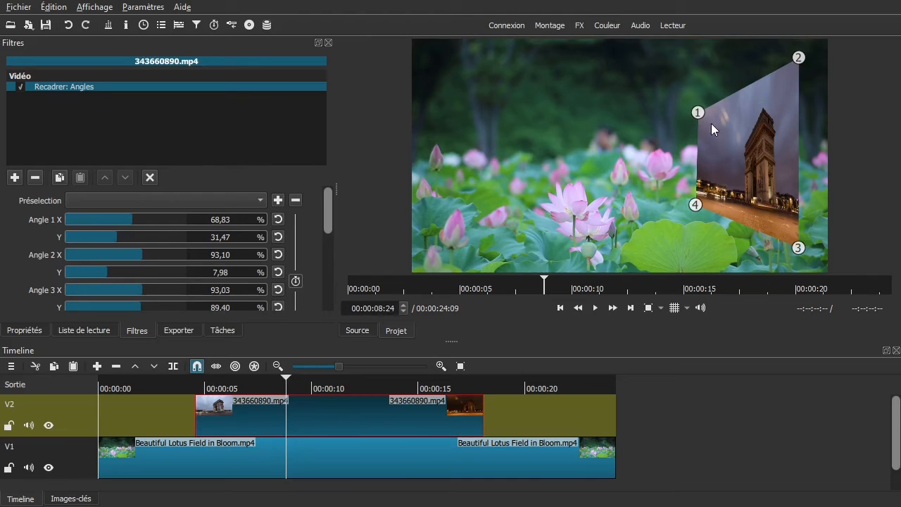
mouse_move(698, 113)
left_mouse_down()
mouse_move(741, 176)
mouse_move(779, 199)
mouse_move(553, 117)
mouse_move(697, 117)
left_mouse_up()
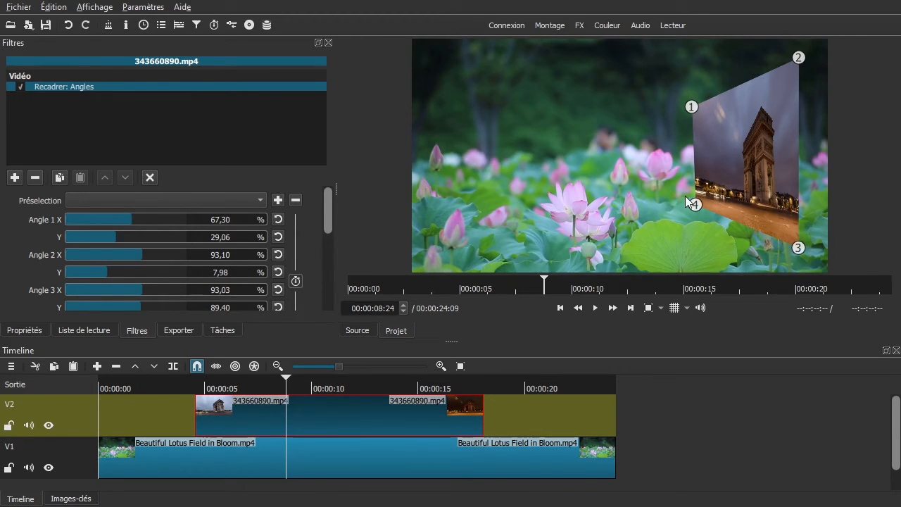
- Try lower Étirement values, with Y at 45.50 %, and reset Étirement X and Y to 50 %
left_click_drag(327, 215, 336, 261)
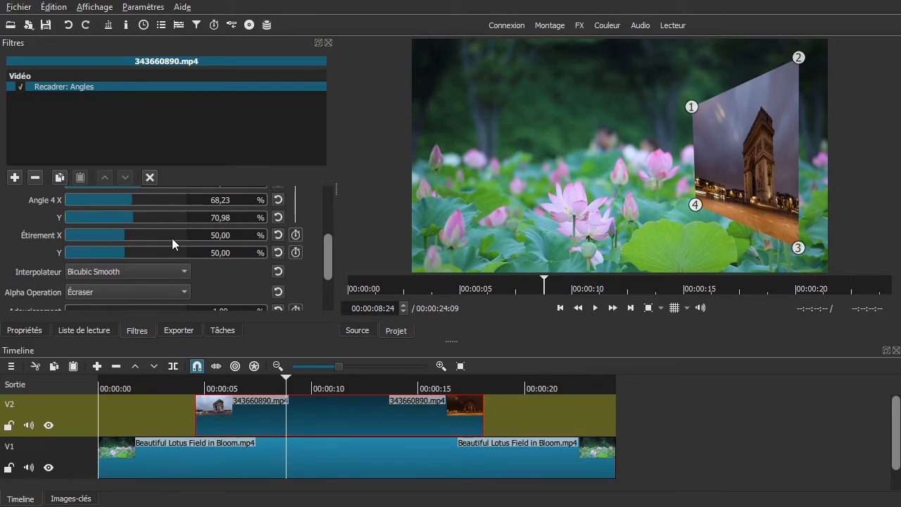
left_click_drag(124, 236, 119, 255)
left_click(279, 238)
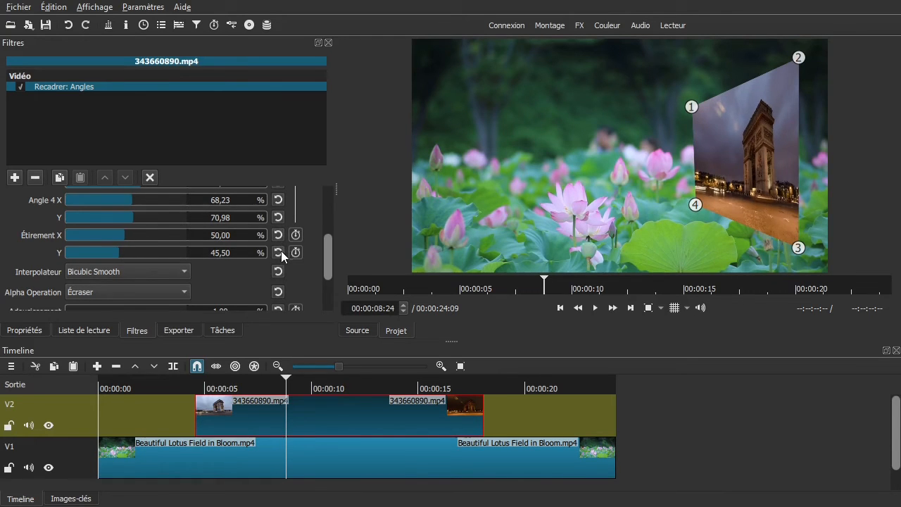
left_click(279, 252)
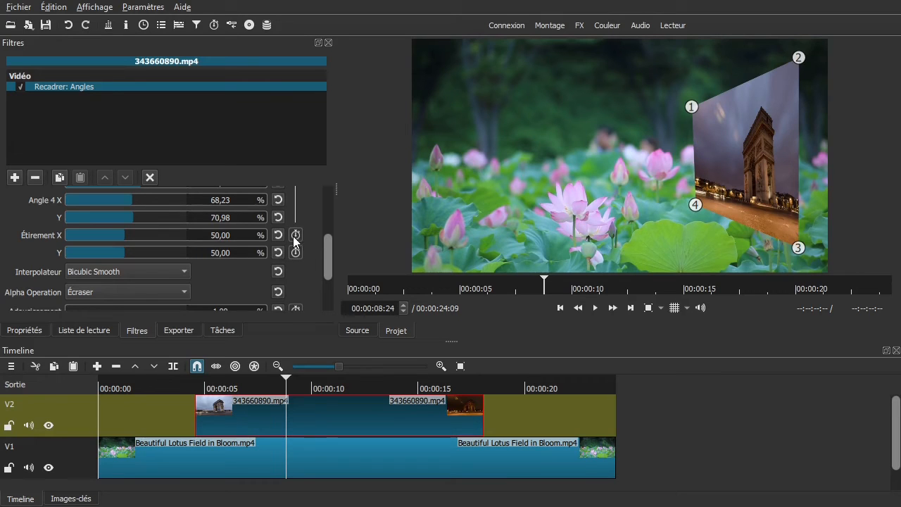
- Review the available Interpolateur options of the Recadrer: Angles filter
left_click_drag(330, 255, 325, 287)
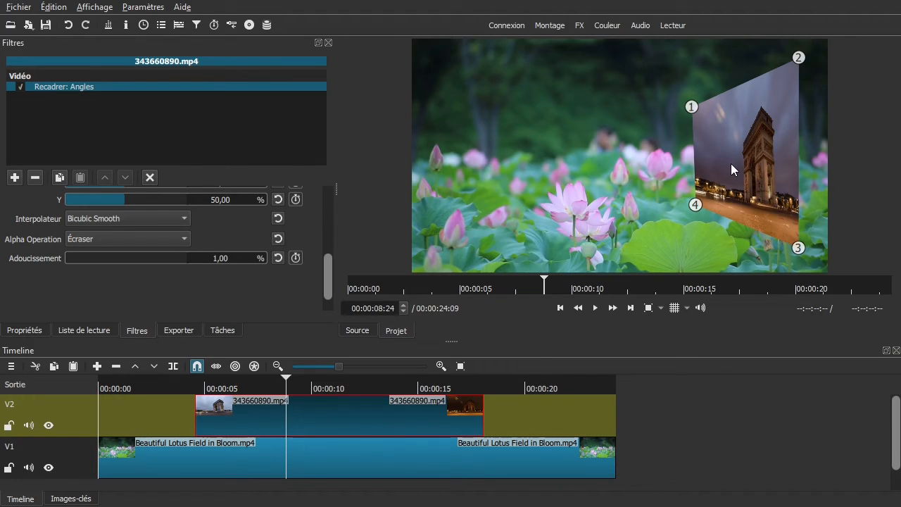
left_click(124, 219)
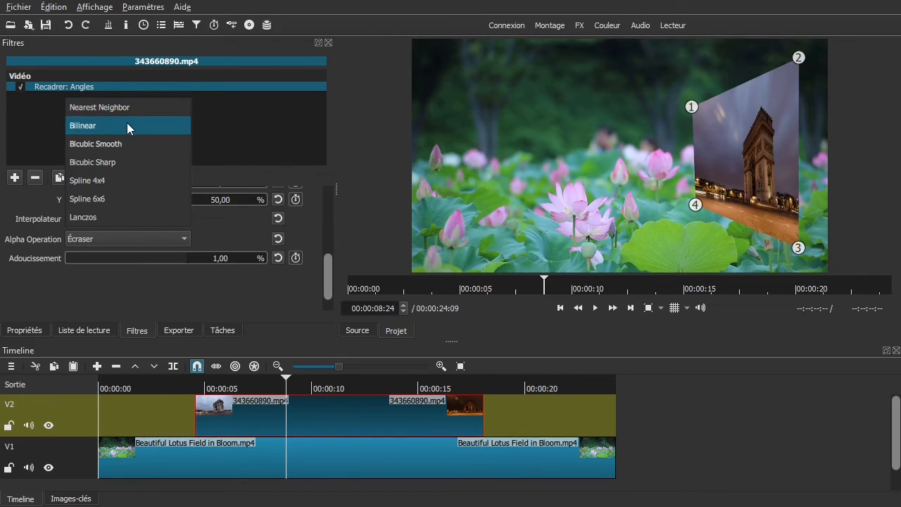
left_click(258, 306)
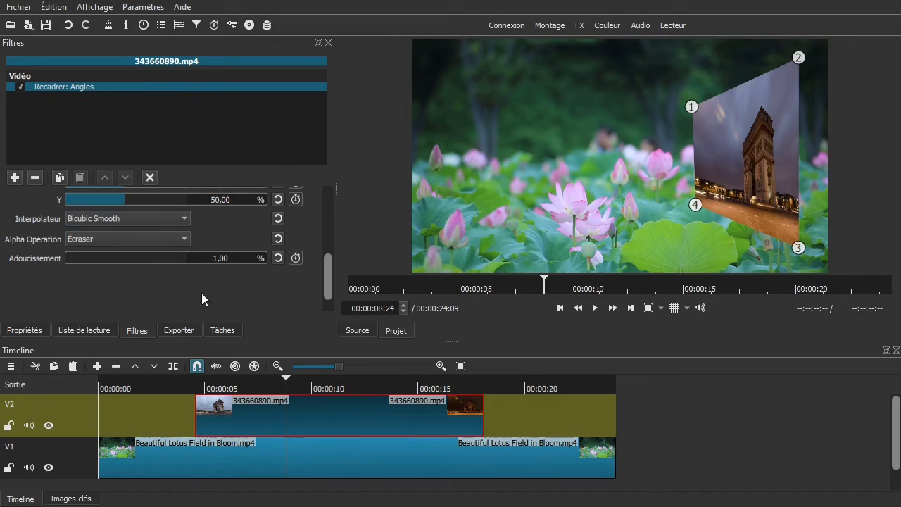
- Try the Opaque alpha operation on the cropped clip and restore Écraser
left_click(82, 241)
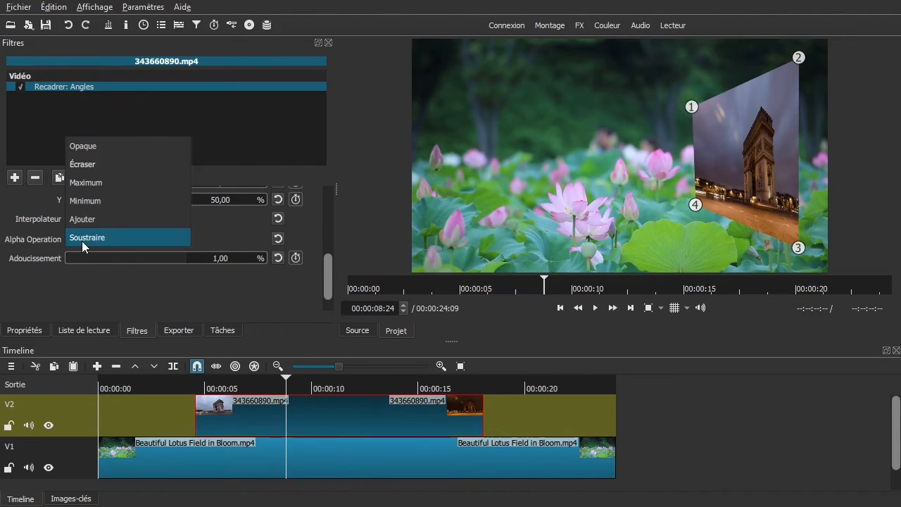
left_click(104, 150)
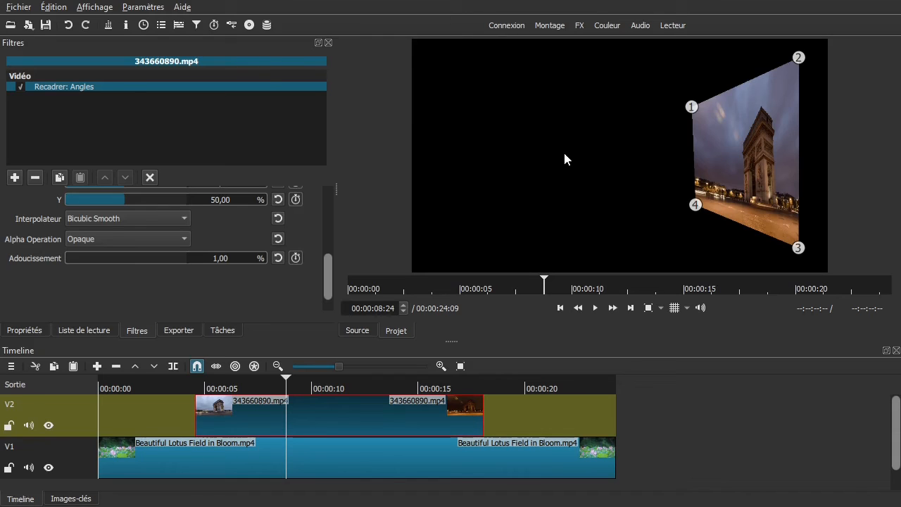
left_click(173, 235)
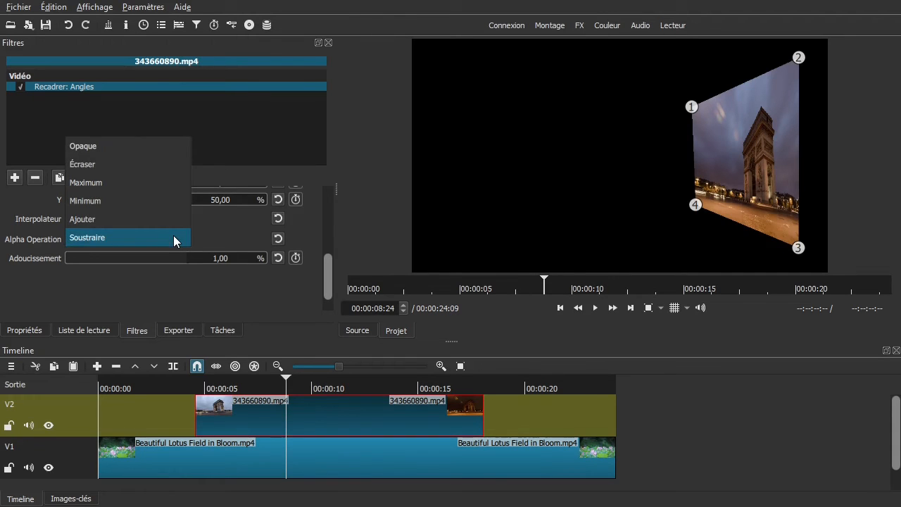
left_click(114, 164)
- Try the alpha operations Maximum, Minimum, Ajouter and Soustraire in turn, and return to Écraser
left_click(106, 237)
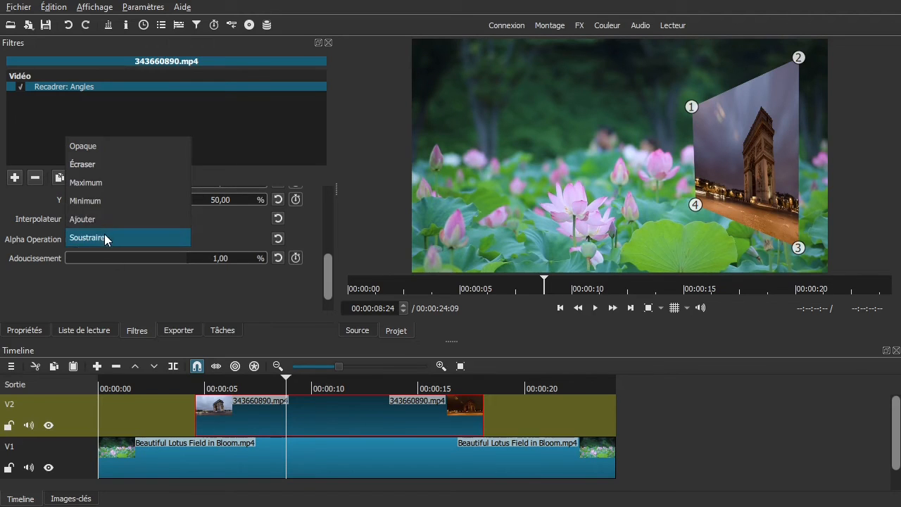
left_click(117, 184)
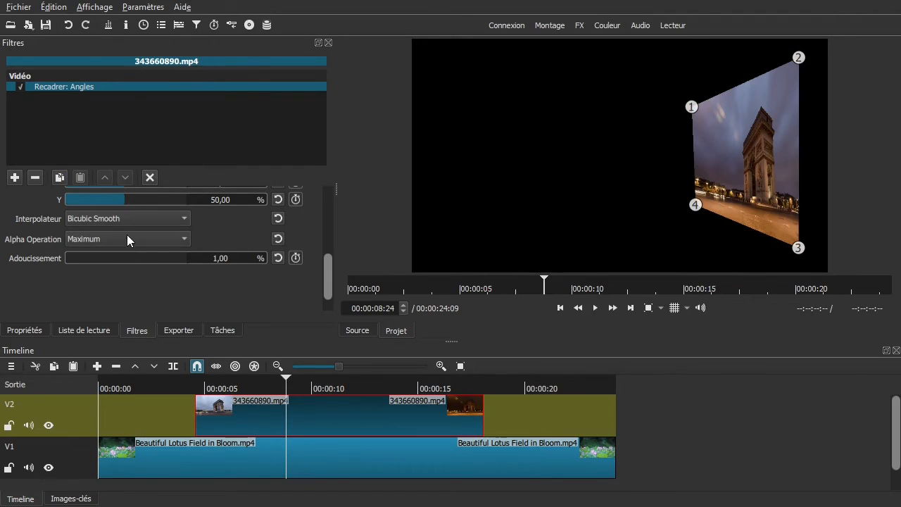
left_click(128, 240)
left_click(122, 200)
left_click(103, 243)
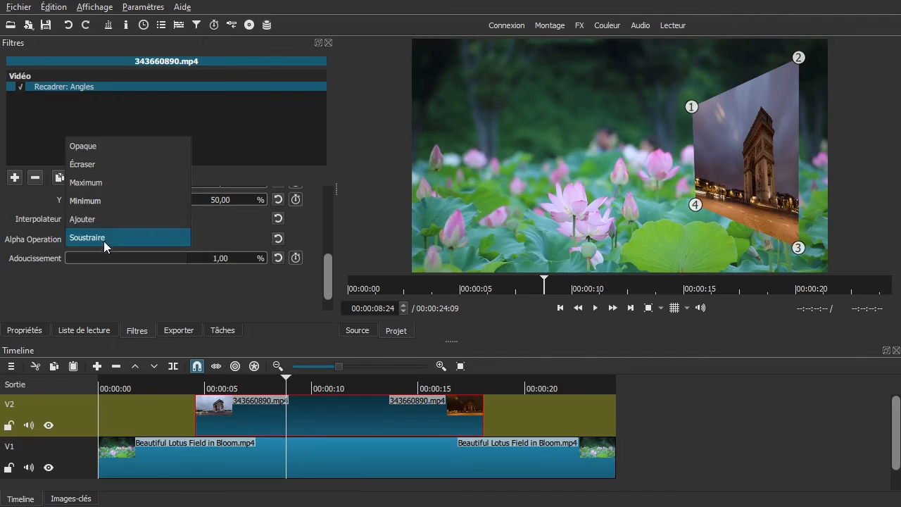
left_click(107, 218)
left_click(93, 241)
left_click(95, 235)
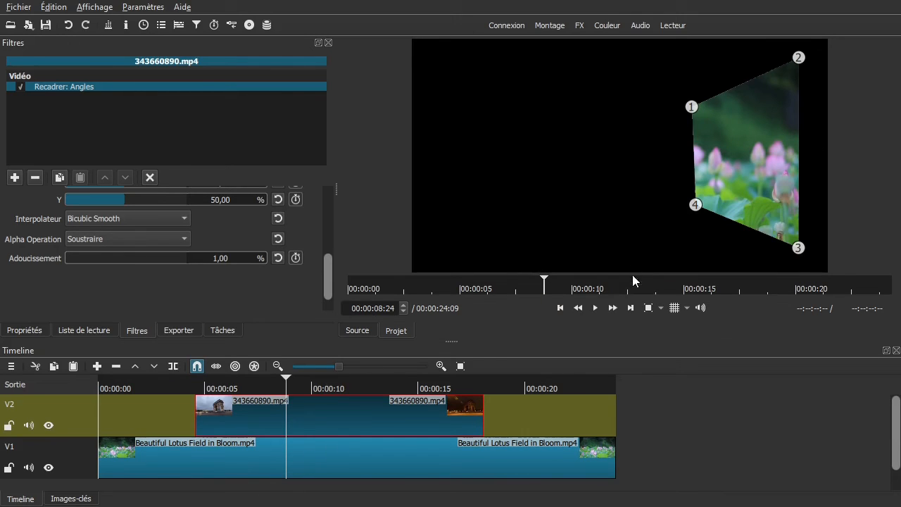
left_click(133, 240)
left_click(133, 164)
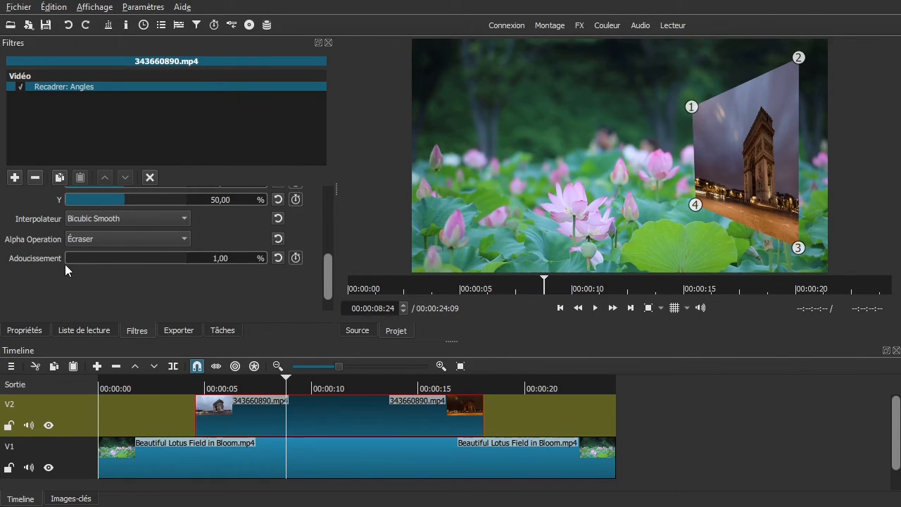
- Try an Adoucissement of 60.80 %, switch the alpha operation to Soustraire, and raise Adoucissement to 76.10 %
left_click_drag(73, 260, 140, 259)
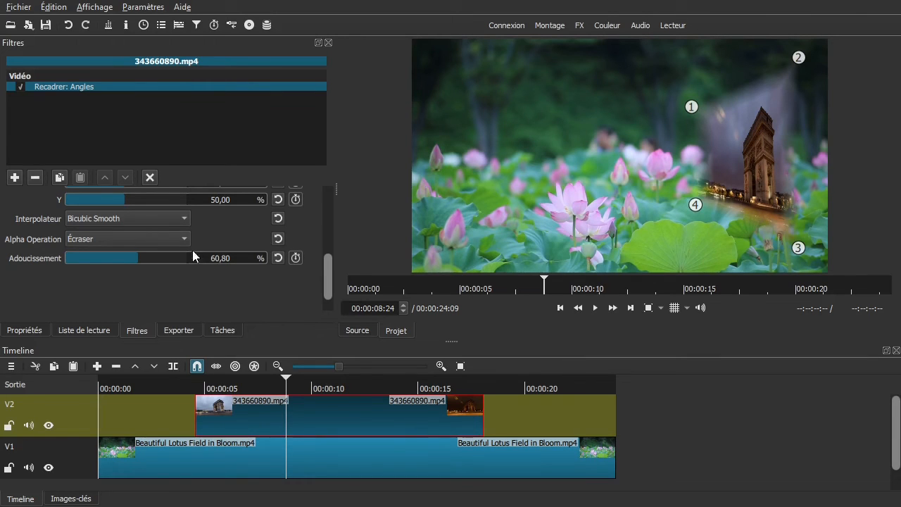
left_click(156, 240)
left_click(145, 233)
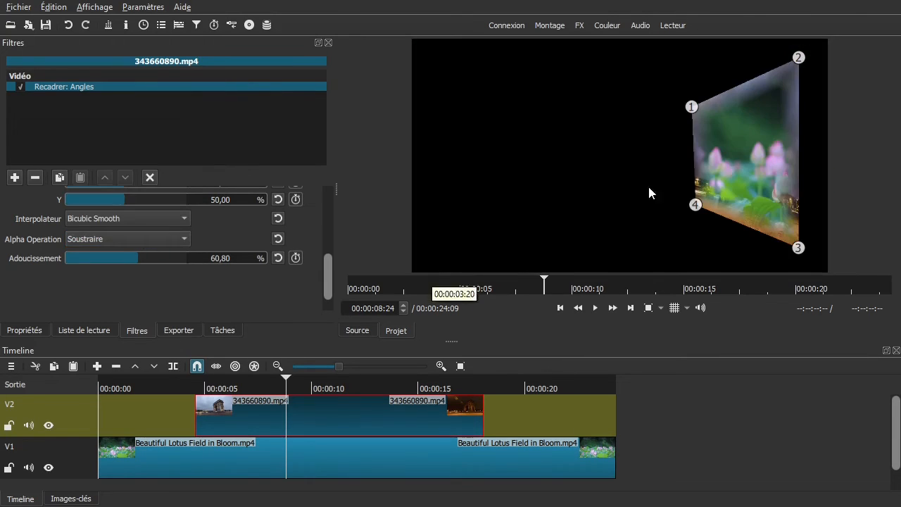
left_click_drag(134, 265, 160, 256)
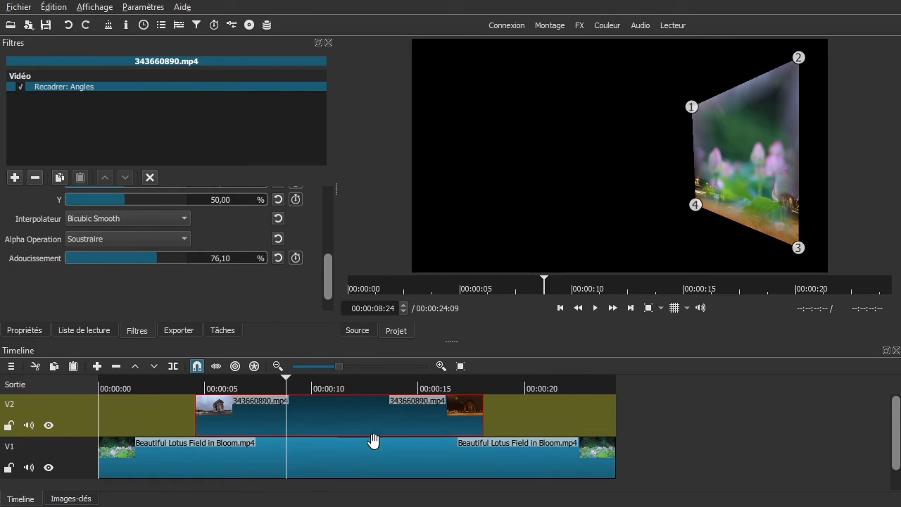
- Set the alpha operation back to Écraser and lower Adoucissement to 0 %
left_click(138, 240)
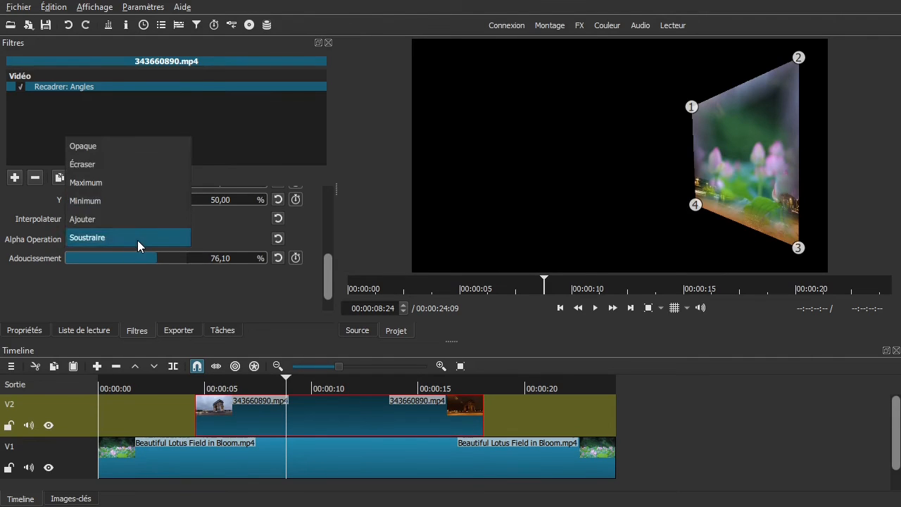
left_click(143, 166)
left_click_drag(138, 259, 47, 261)
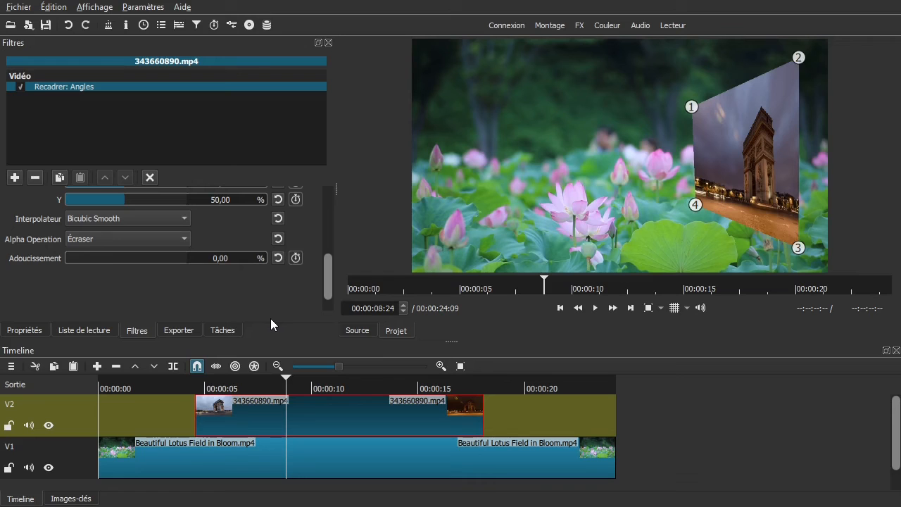
- Move corner 4 to the image's lower left, corner 2 to about 78 % X, 22 % Y, and corner 1 to about 39 % X, 50 % Y
left_click_drag(327, 276, 336, 213)
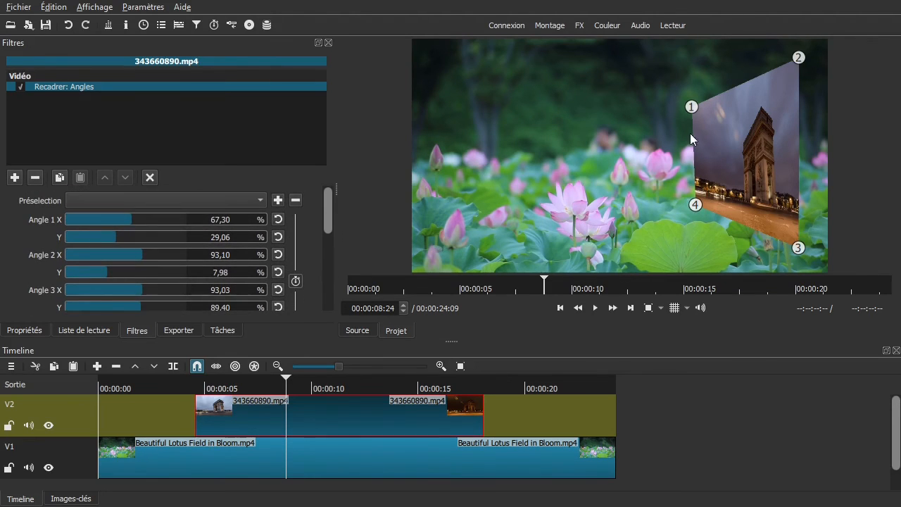
left_click_drag(691, 107, 464, 79)
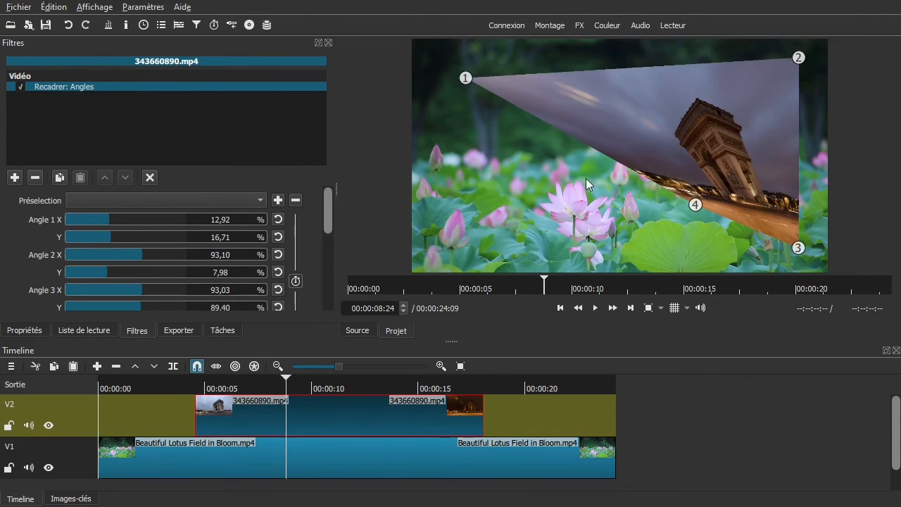
left_click_drag(686, 208, 467, 236)
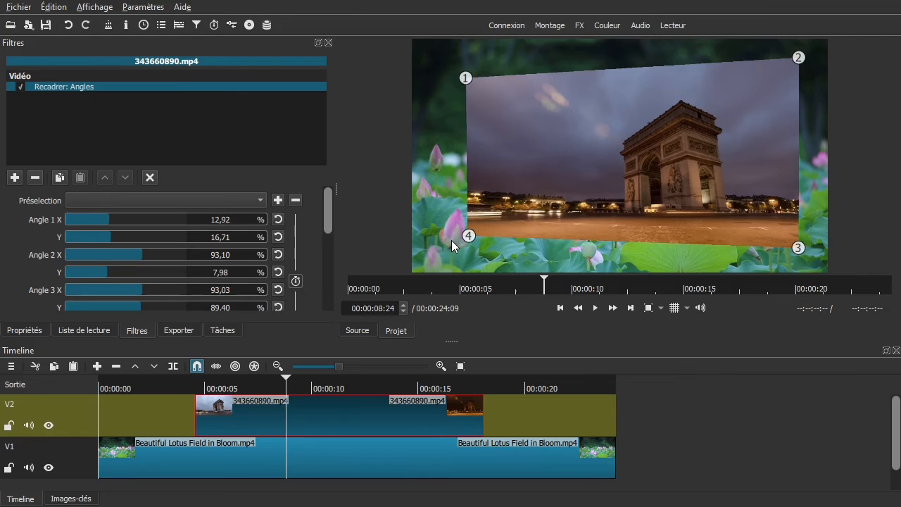
left_click_drag(795, 66, 731, 103)
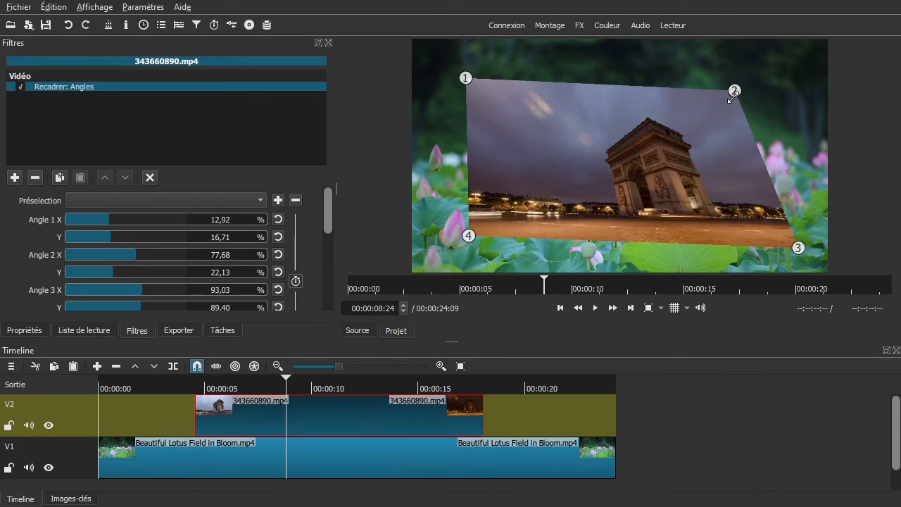
left_click_drag(467, 80, 578, 168)
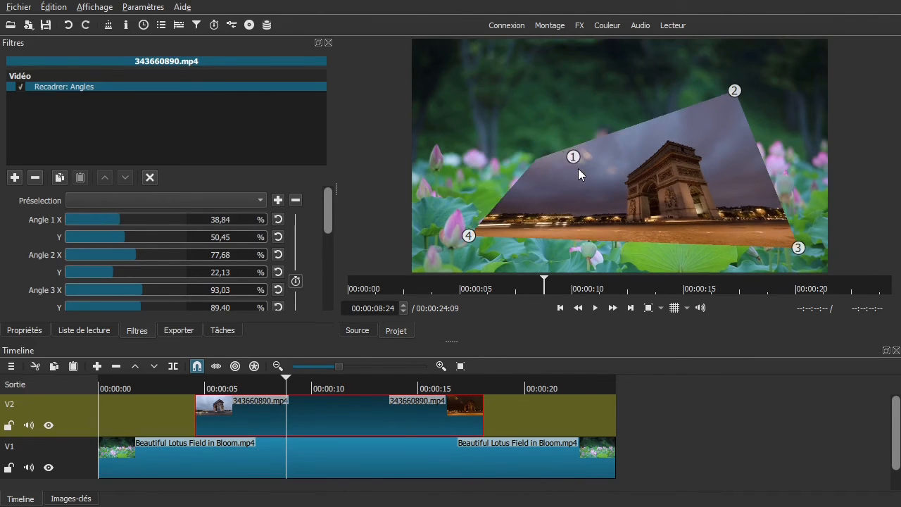
- Flatten the clip into a low trapezoid, and reshape it into an upright frame spanning about 32 to 59 % X and 17 to 77 % Y
left_click_drag(730, 95, 668, 174)
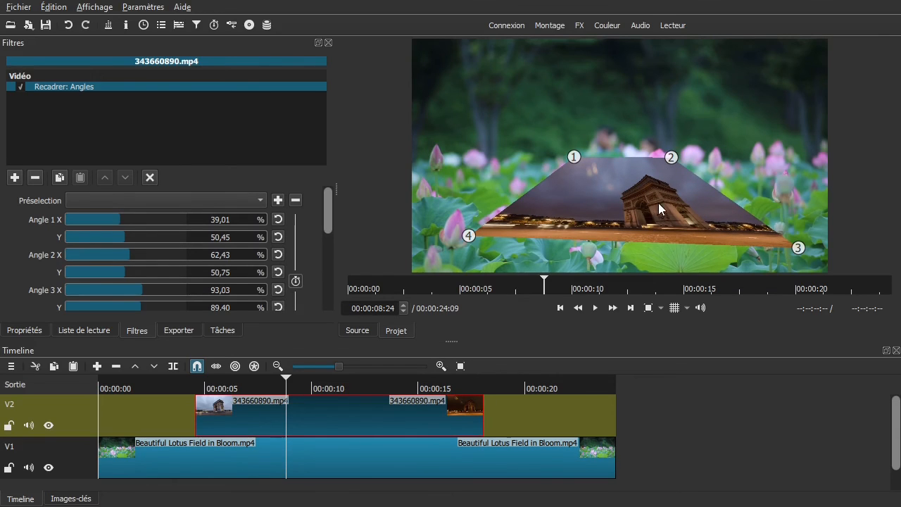
left_click_drag(468, 234, 493, 219)
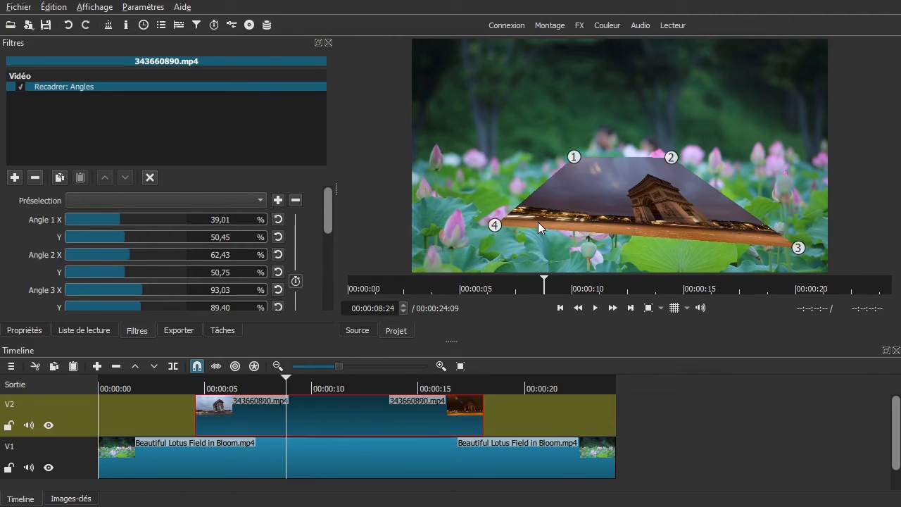
left_click_drag(574, 159, 541, 80)
left_click_drag(671, 157, 658, 82)
left_click_drag(795, 248, 647, 222)
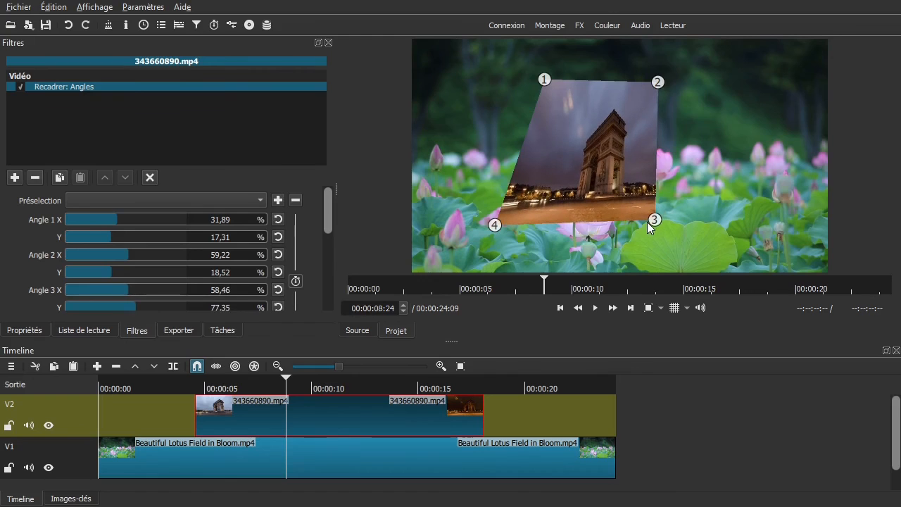
left_click_drag(496, 224, 552, 225)
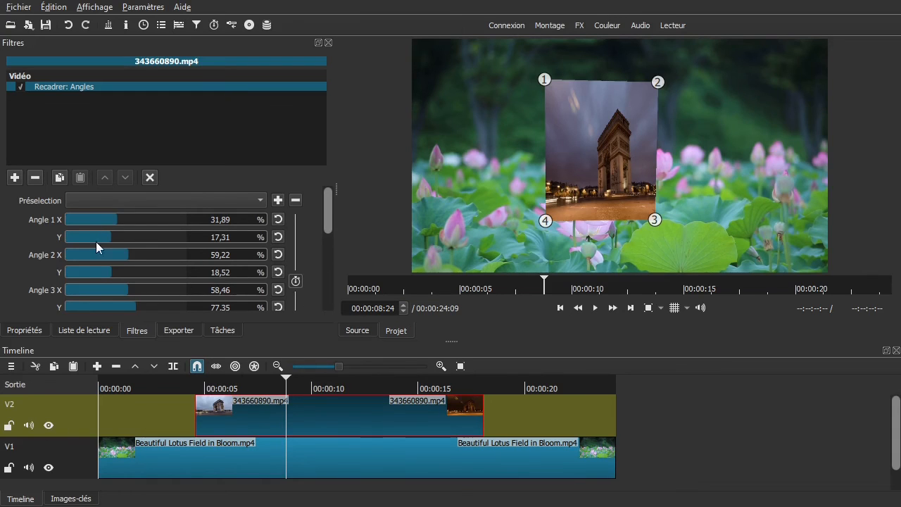
- Squeeze the clip into a thin vertical sliver, with corner 1 near 39 % X, 26 % Y and corner 2 near 41 % X, 8 % Y
left_click_drag(647, 87, 581, 114)
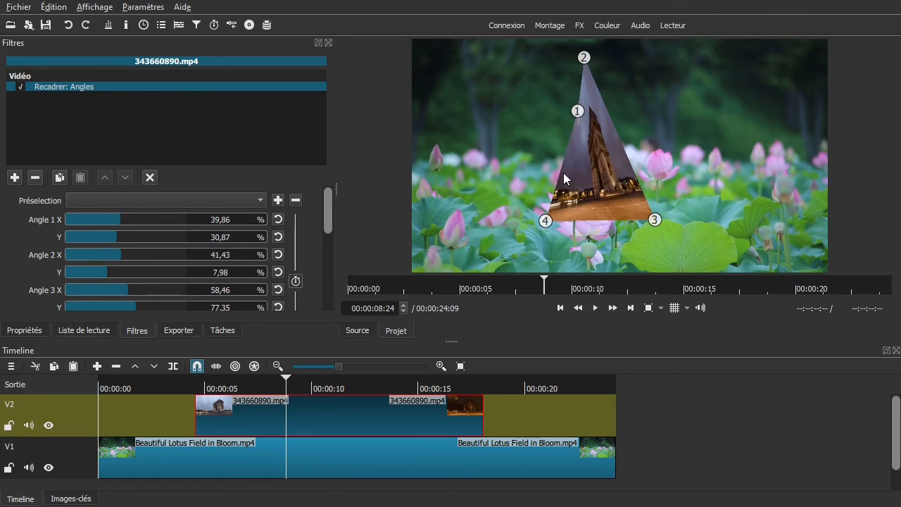
left_click_drag(545, 222, 573, 189)
left_click_drag(655, 226, 592, 228)
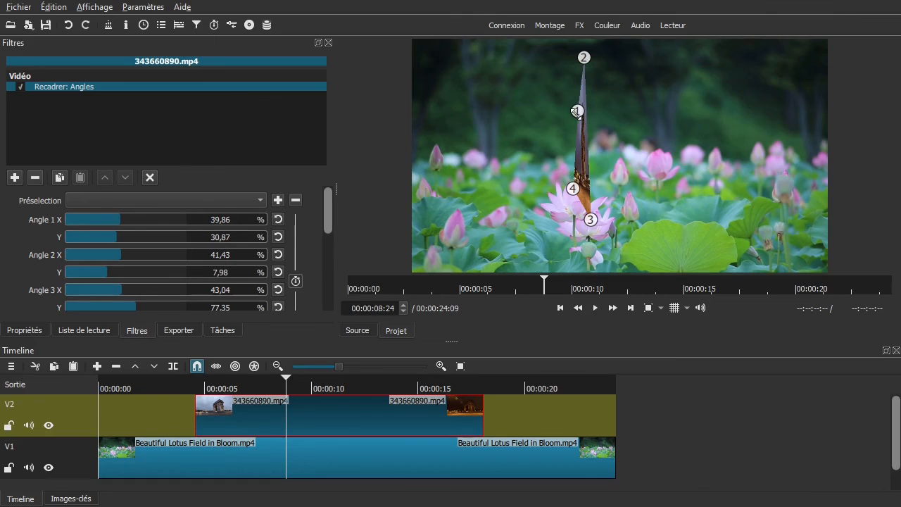
left_click_drag(578, 110, 575, 100)
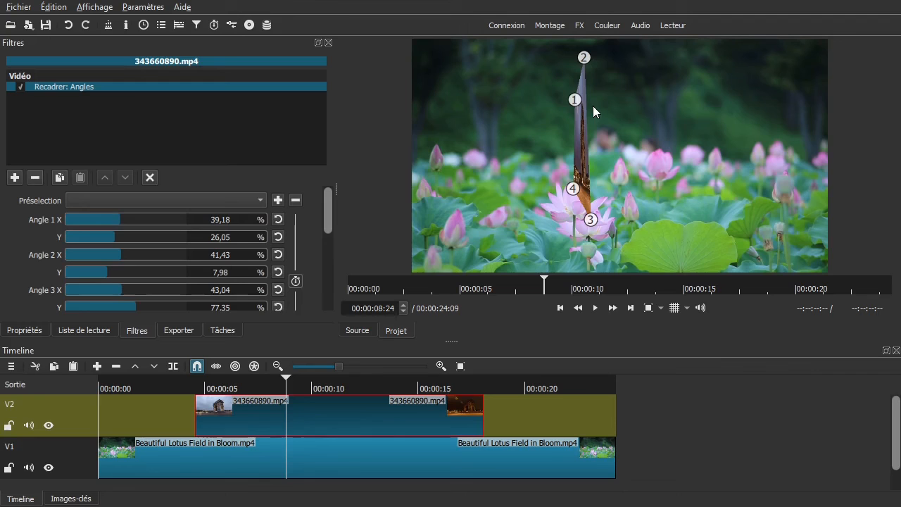
- Widen the sliver into a triangle, with corner 1 near 42 % X, 25 % Y, corner 3 near 58 % X, 74 % Y
left_click_drag(575, 101, 596, 98)
left_click_drag(573, 188, 651, 210)
left_click_drag(557, 196, 592, 204)
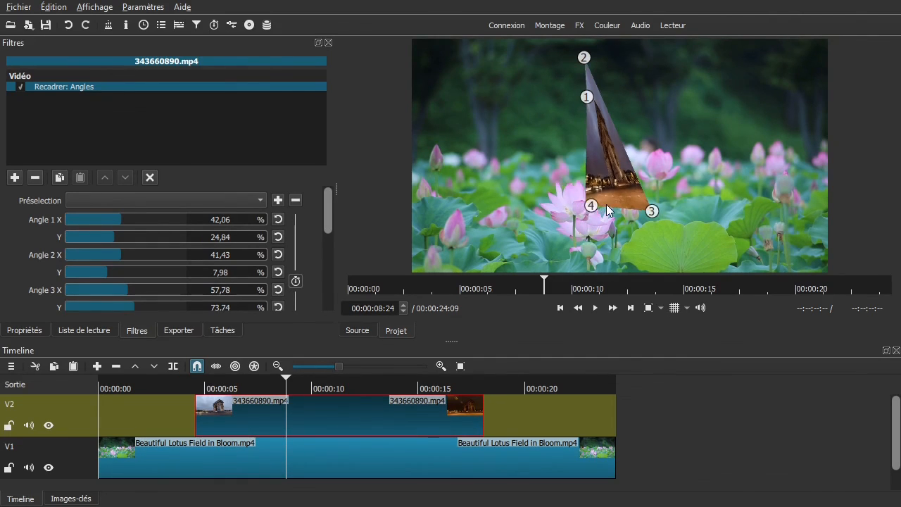
- Form a narrow upright rectangle, with corner 1 near 44 % X, 13 % Y, corner 2 near 62 %, 13 % and corner 3 near 61 %, 71 %
left_click_drag(587, 97, 604, 90)
left_click_drag(584, 58, 671, 69)
left_click_drag(594, 87, 596, 67)
left_click_drag(656, 69, 587, 109)
left_click_drag(647, 212, 672, 208)
left_click_drag(596, 101, 686, 69)
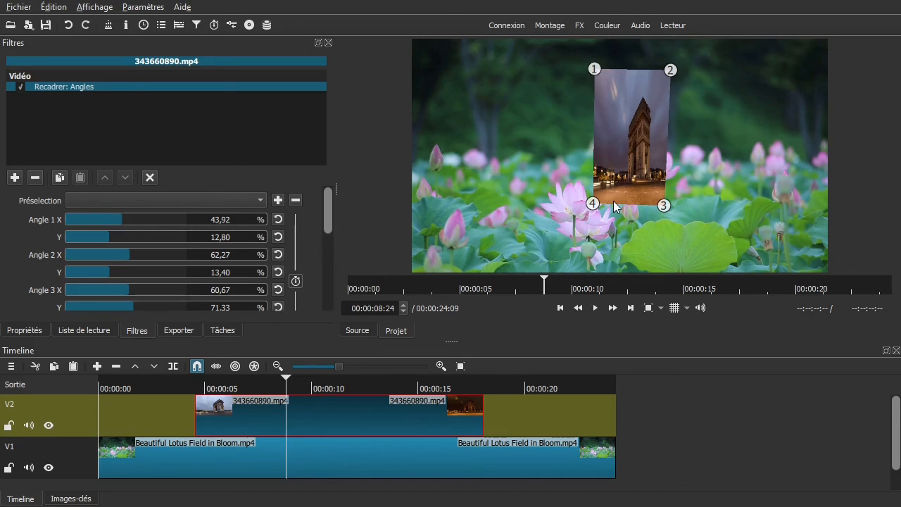
- Spread corner 4 to the image's lower left, corner 3 to about 95 %, 91 %, corner 2 to 85 %, 26 % and corner 1 to 20 %, 39 %
left_click_drag(593, 204, 465, 238)
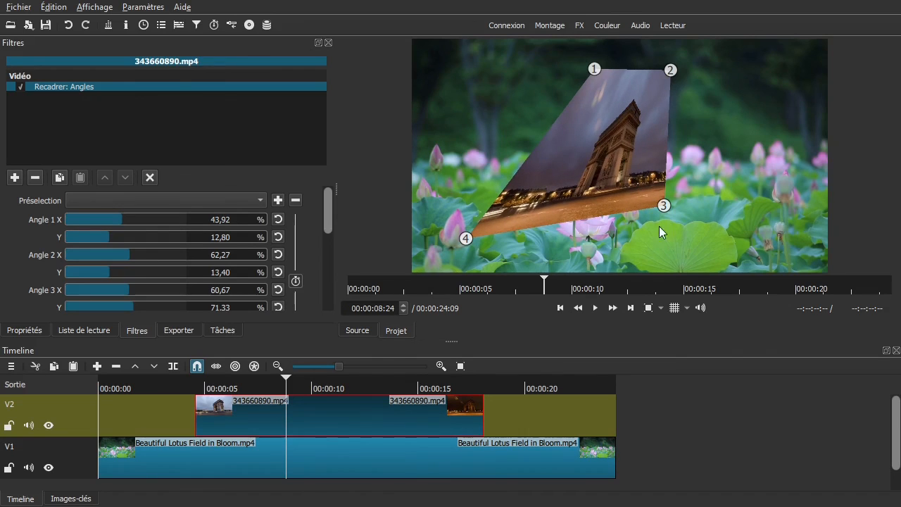
left_click_drag(664, 205, 804, 251)
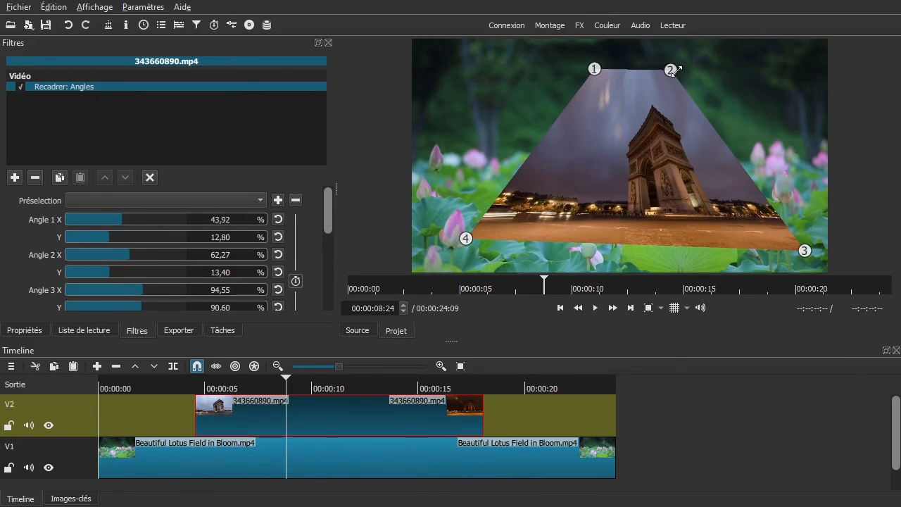
left_click_drag(676, 70, 779, 108)
left_click_drag(595, 69, 490, 137)
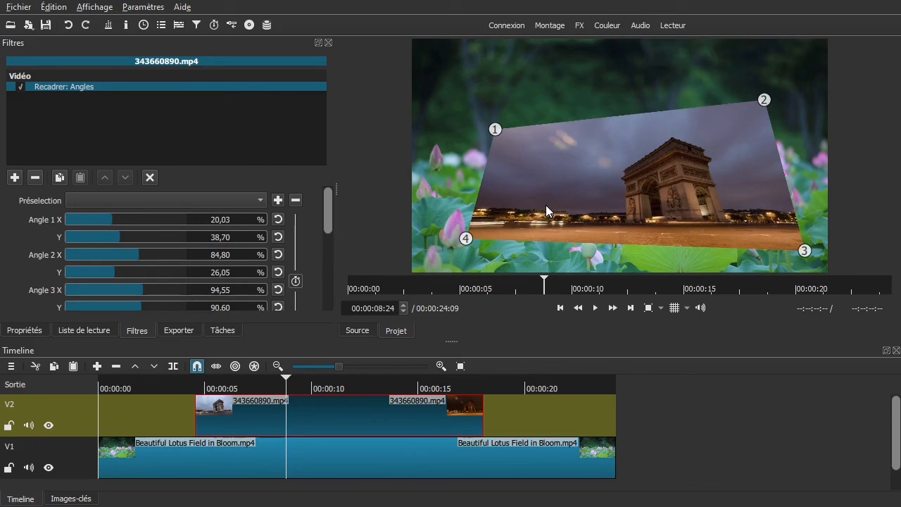